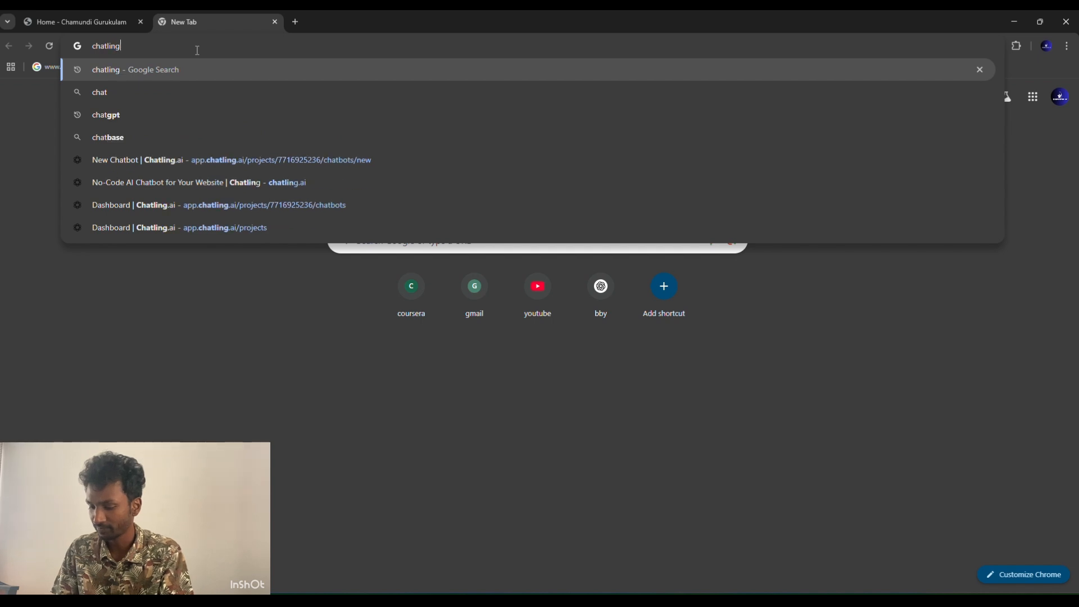
Search Google for chatling, open the Chatling website and log in to its chatbot dashboard
key("Return")
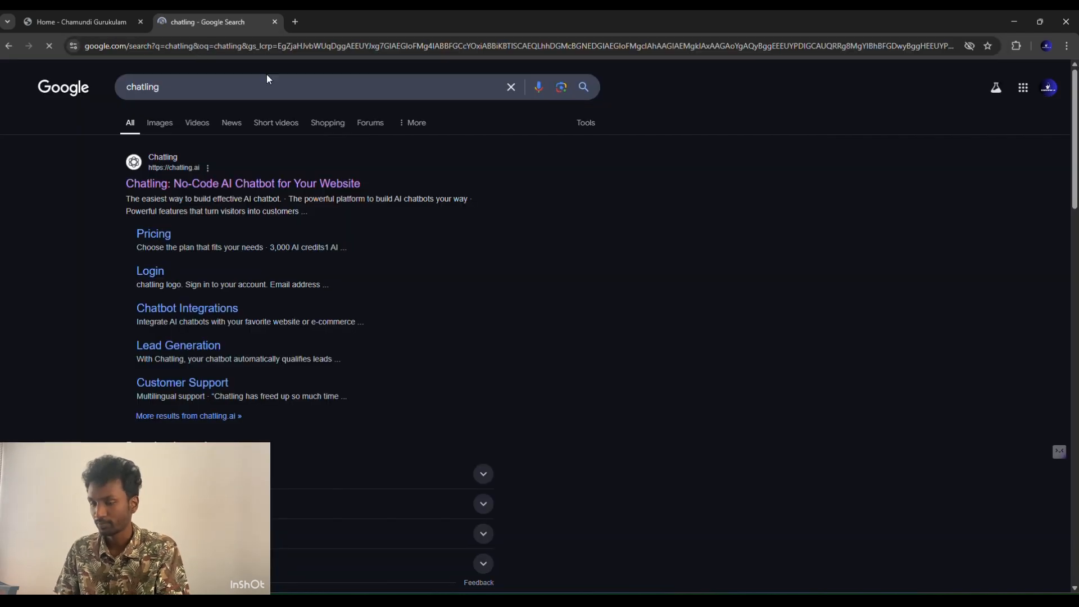
left_click(294, 191)
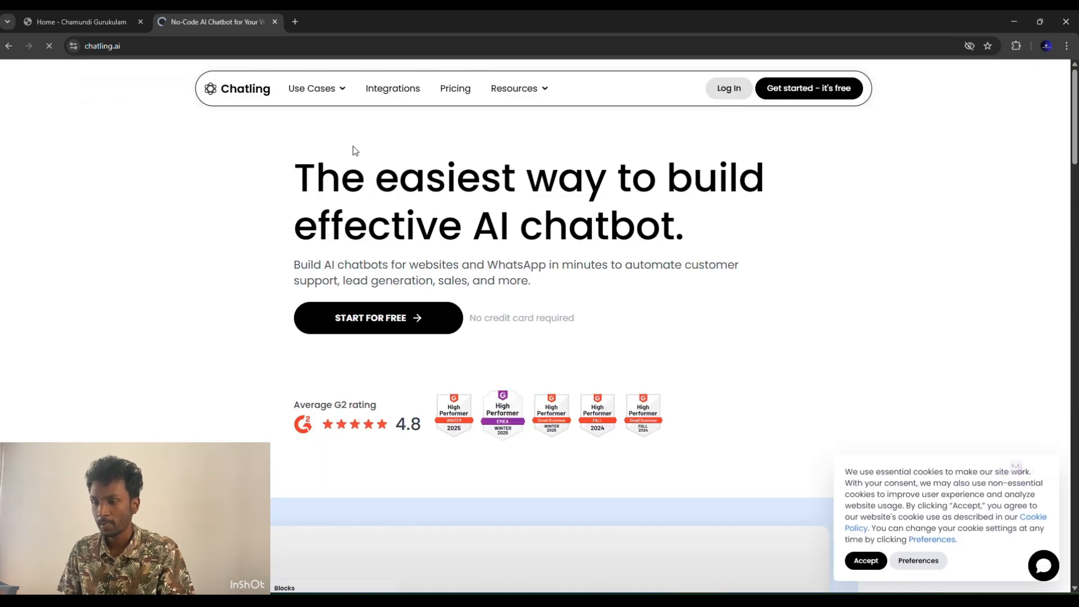
left_click(726, 100)
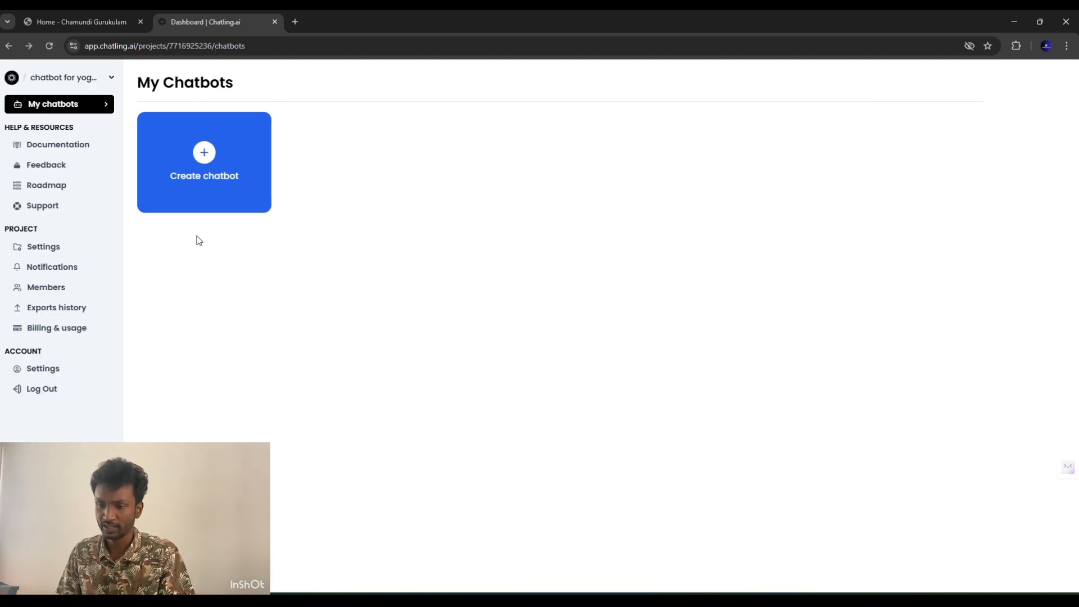
Start a new chatbot for the Web platform using the Basic AI Chatbot template
left_click(213, 158)
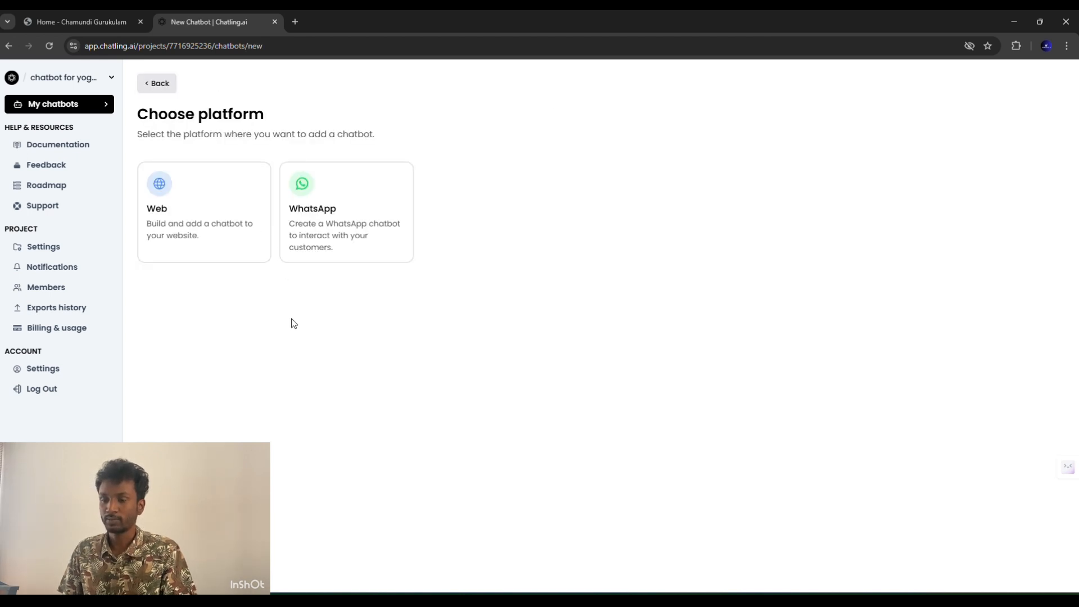
left_click(235, 230)
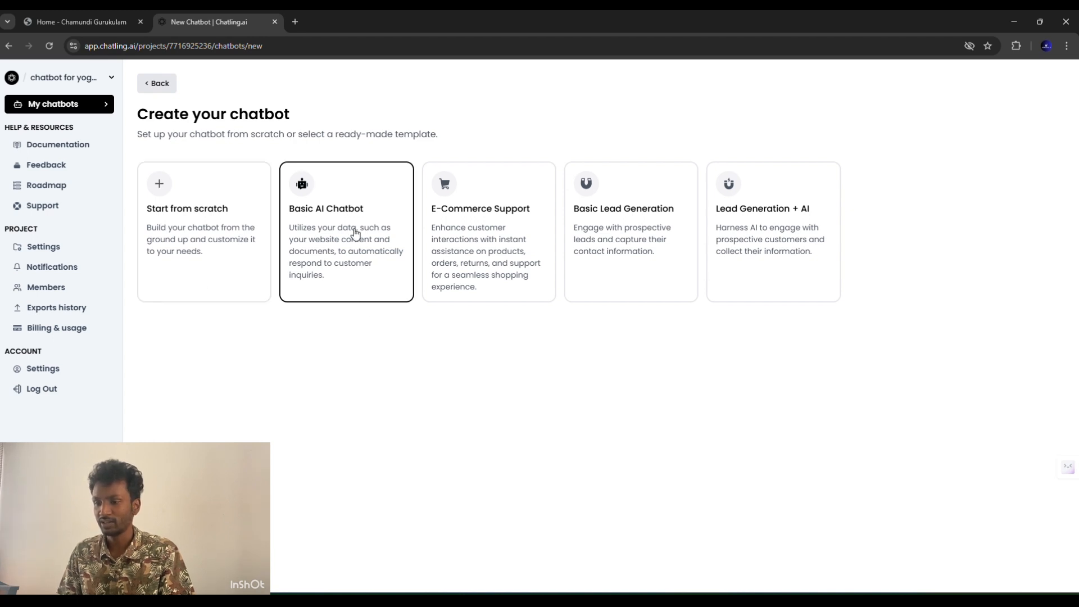
left_click(328, 258)
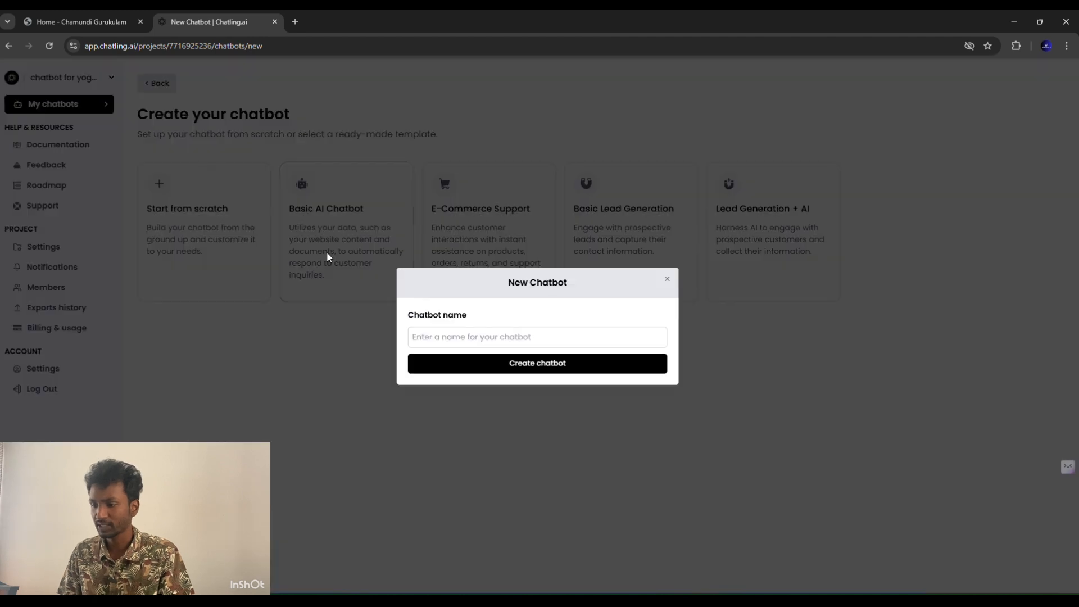
Name the new chatbot "yoga school" and create it
left_click(482, 335)
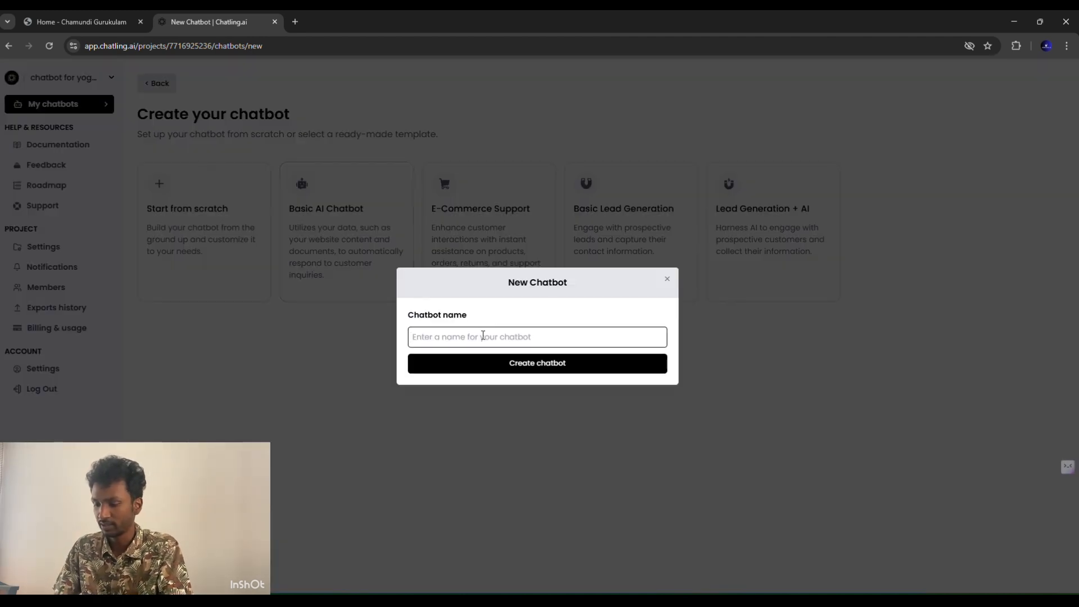
type("f")
key("BackSpace")
type("y")
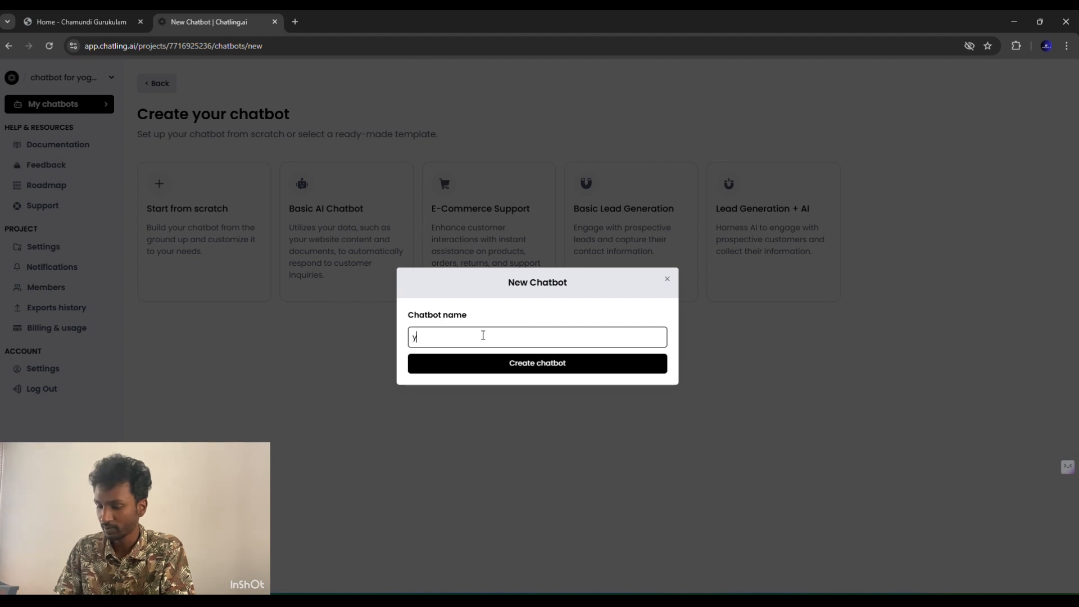
type("ofga ")
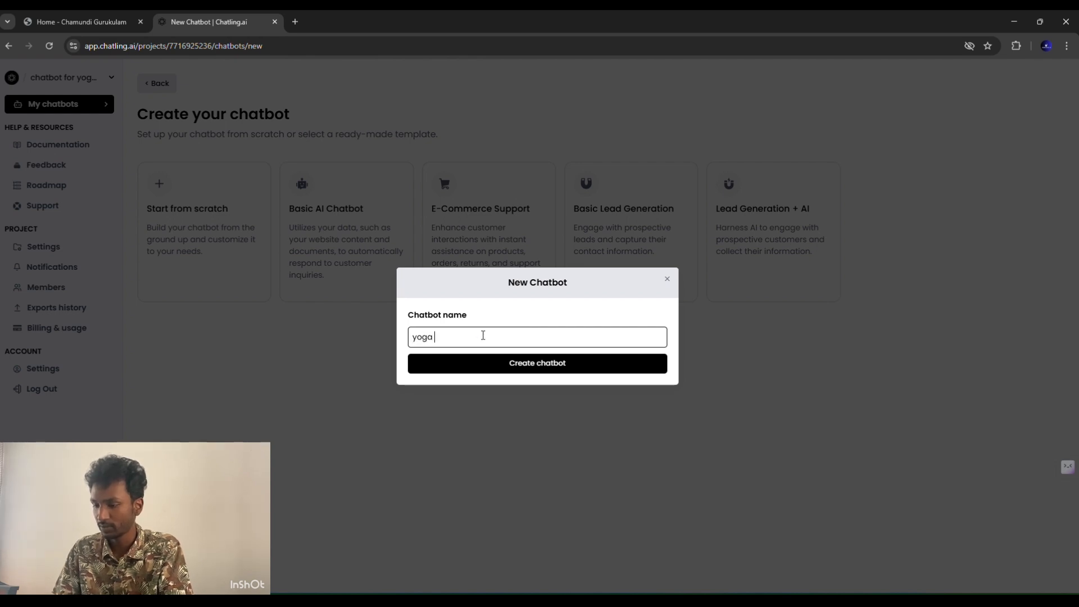
type("school")
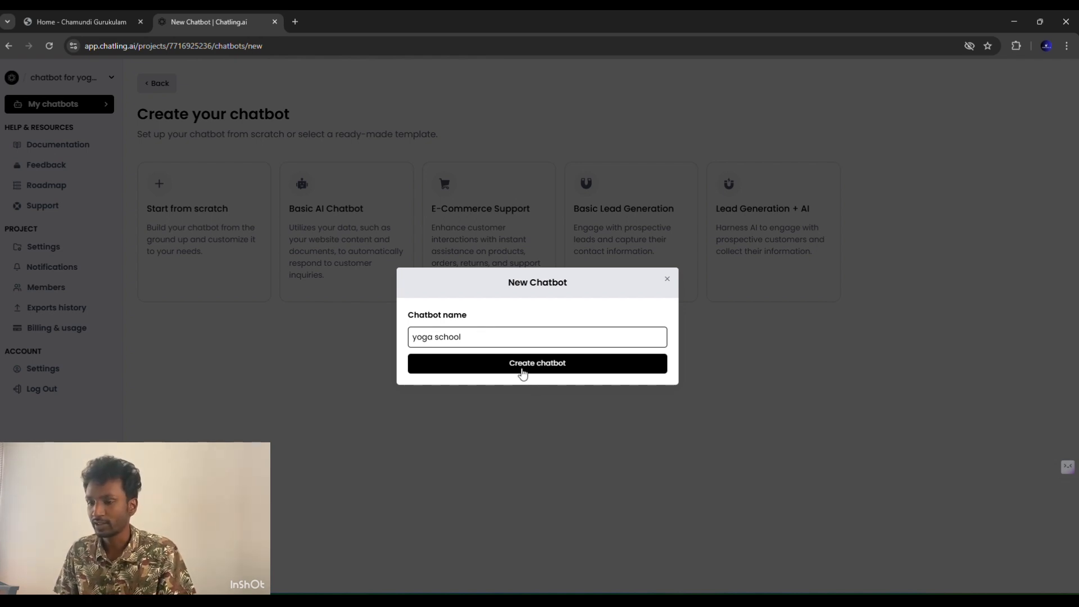
left_click(522, 370)
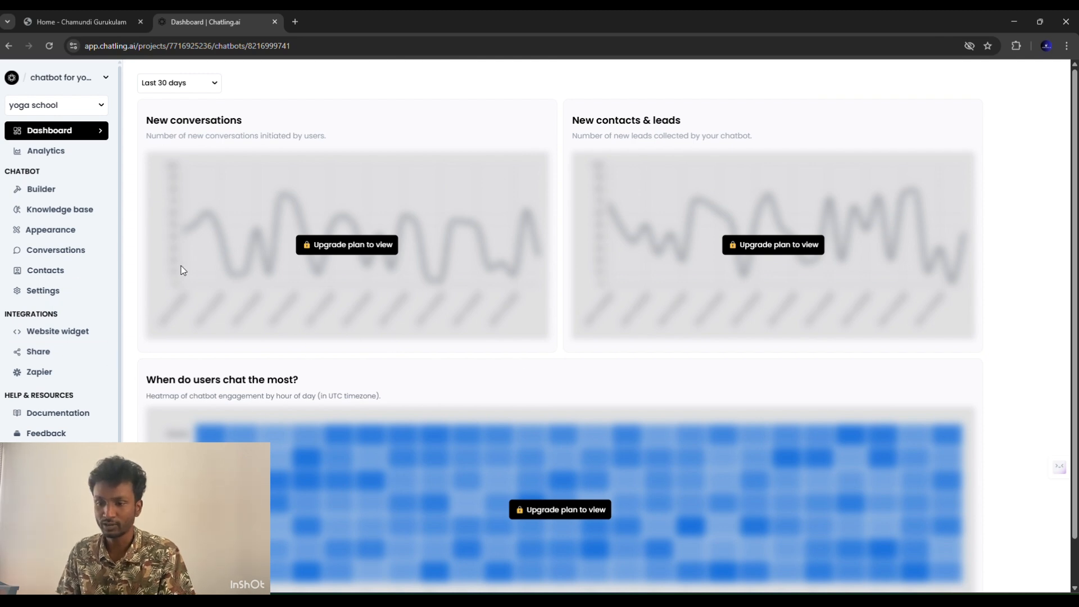
left_click(64, 213)
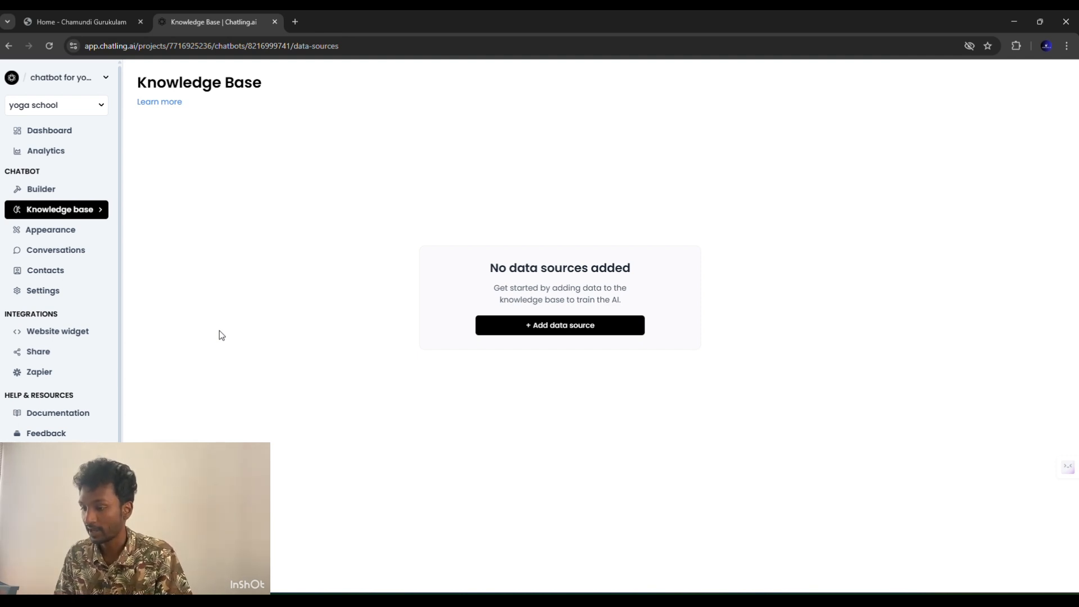
left_click(534, 329)
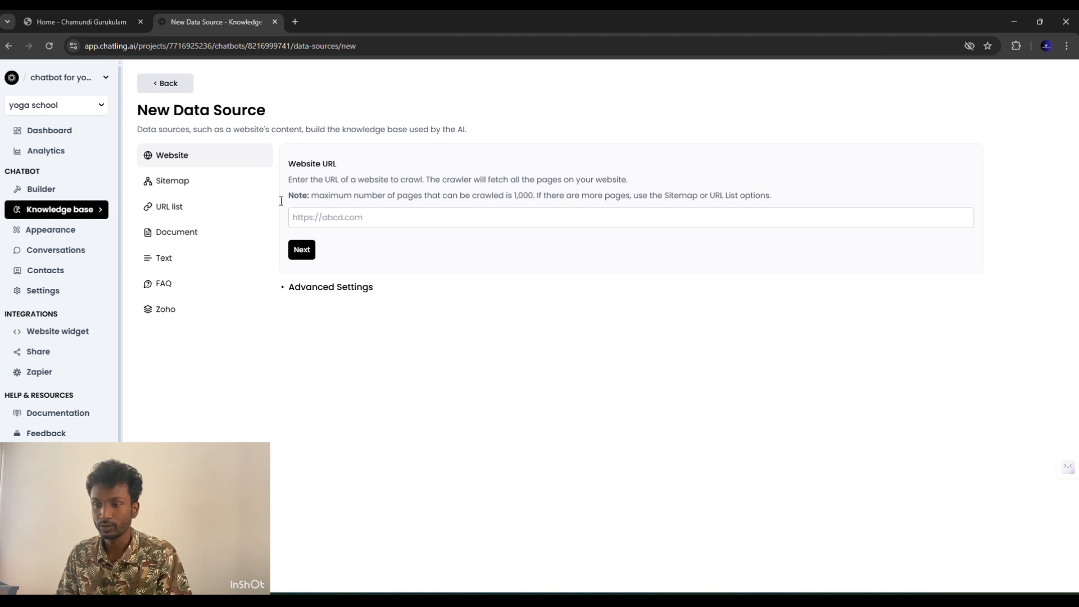
left_click(82, 14)
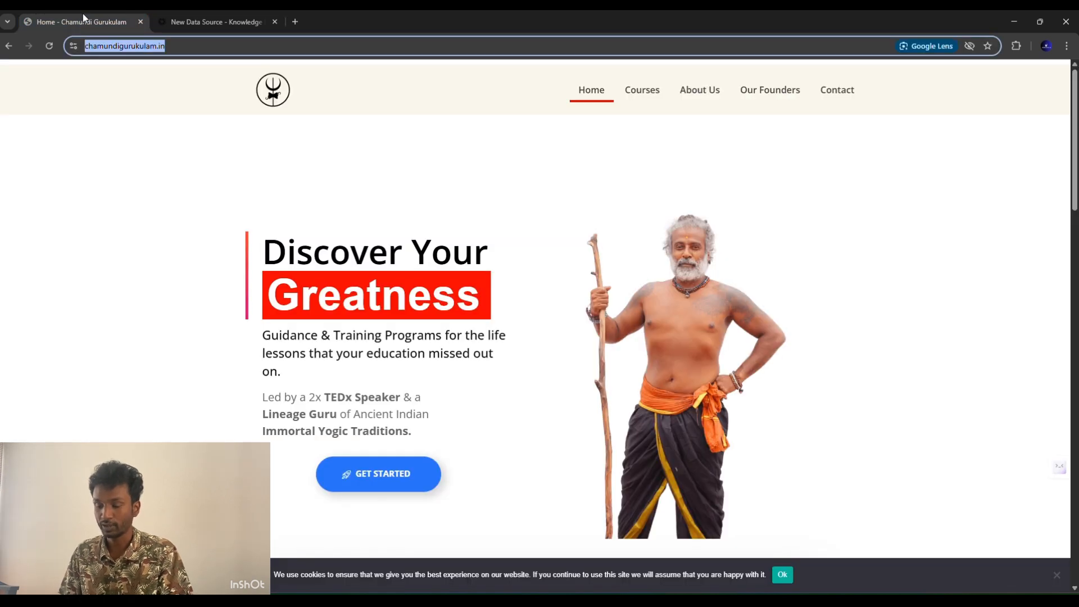
left_click(74, 41)
key("ctrl+c")
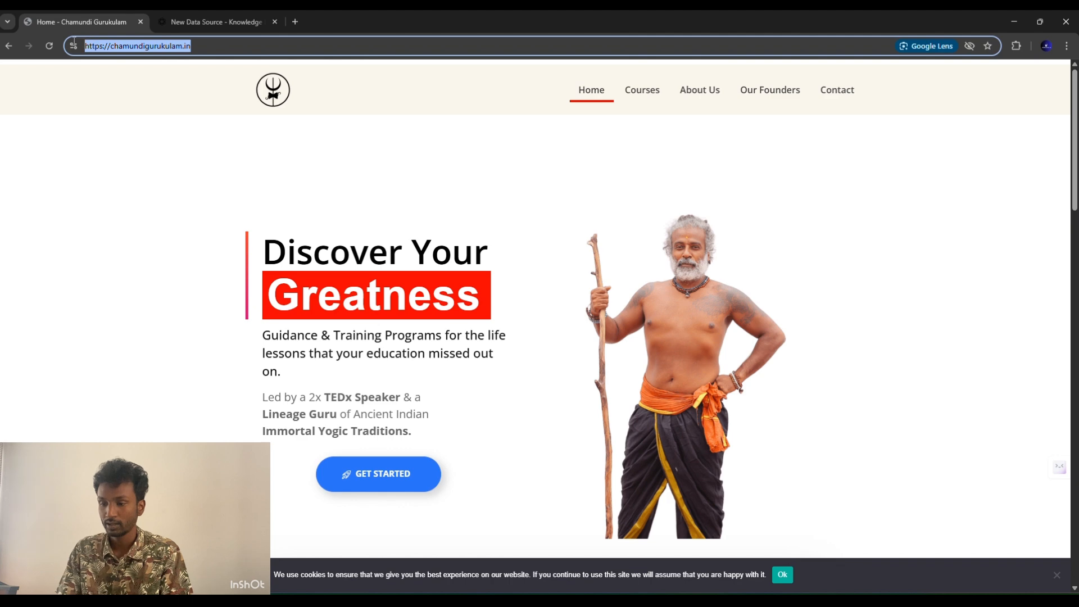
left_click(220, 21)
left_click(383, 220)
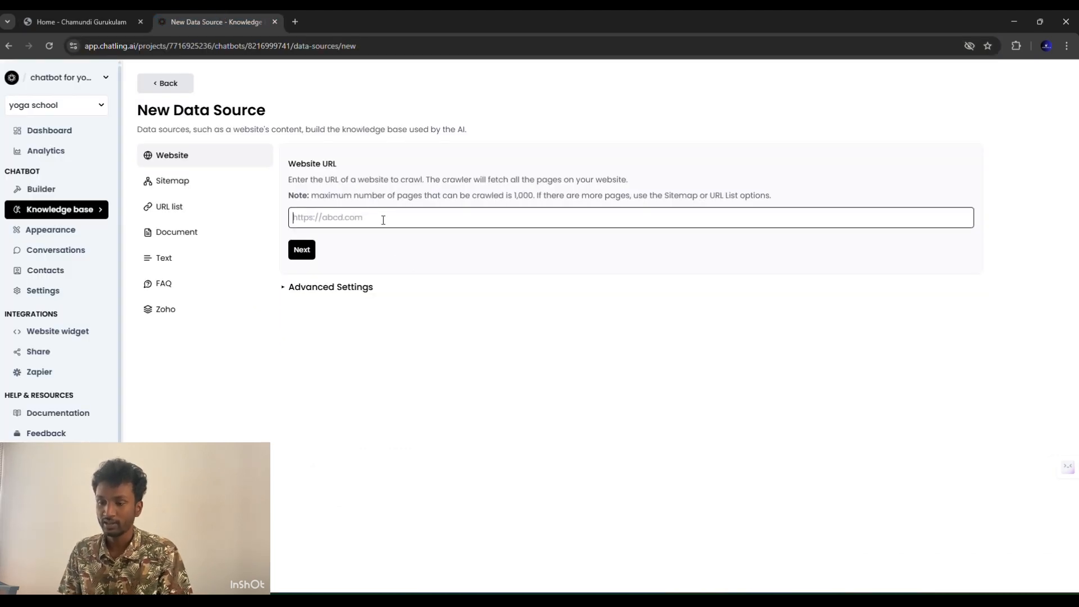
key("ctrl+v")
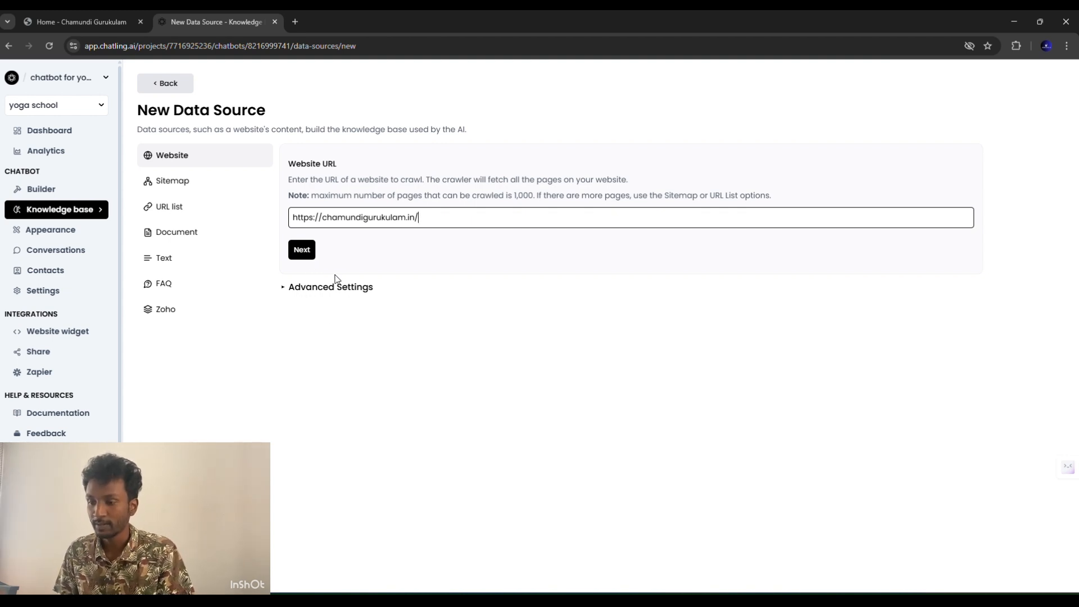
left_click(304, 252)
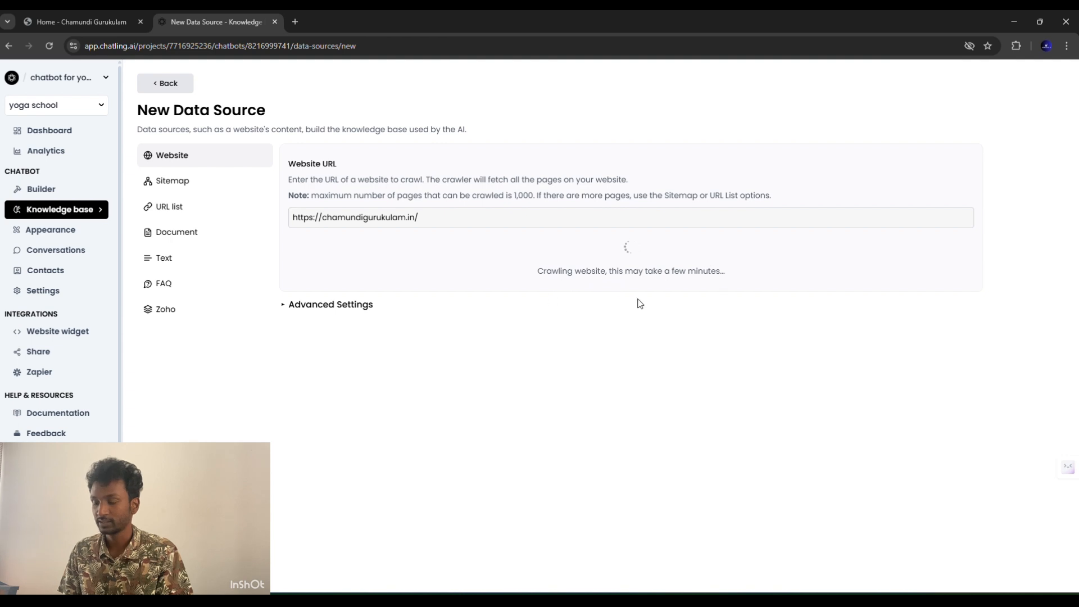
Review the list of crawled pages and submit all of them as the data source
scroll(556, 352, "down", 3)
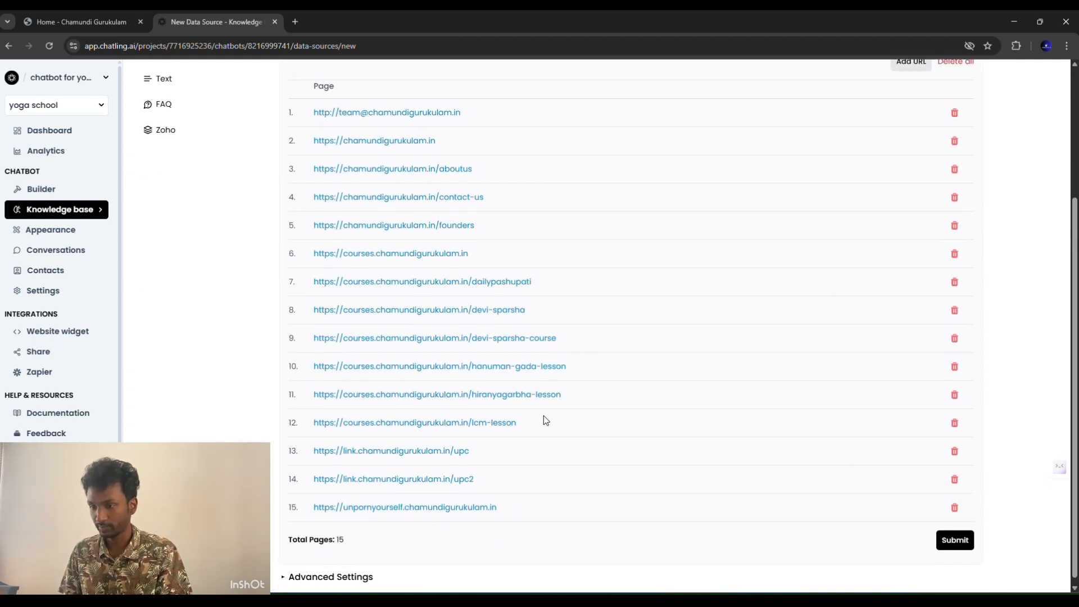
scroll(626, 339, "up", 4)
scroll(627, 340, "down", 4)
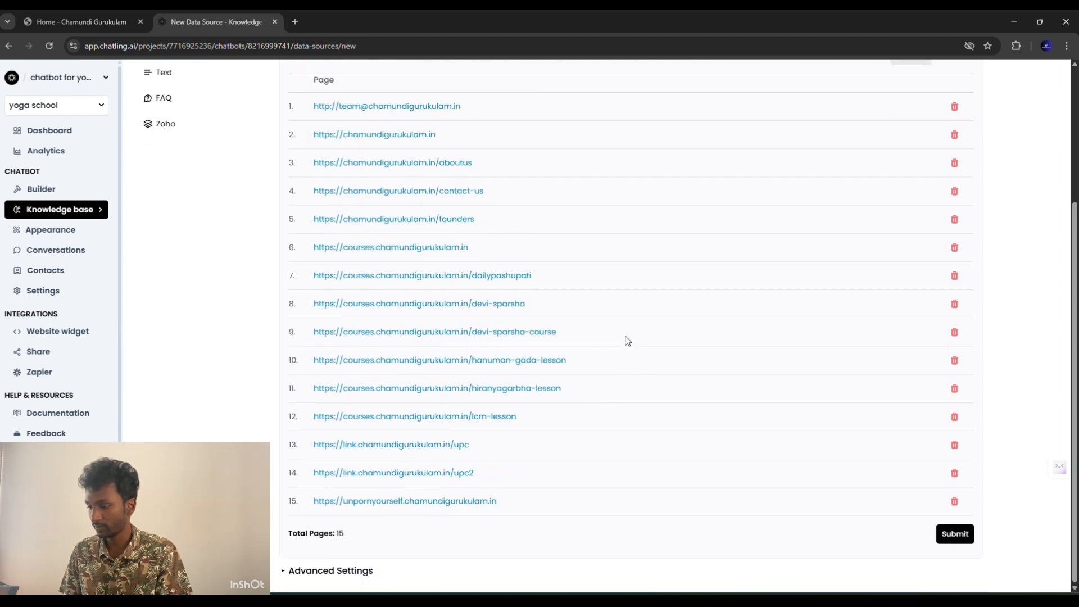
left_click(955, 535)
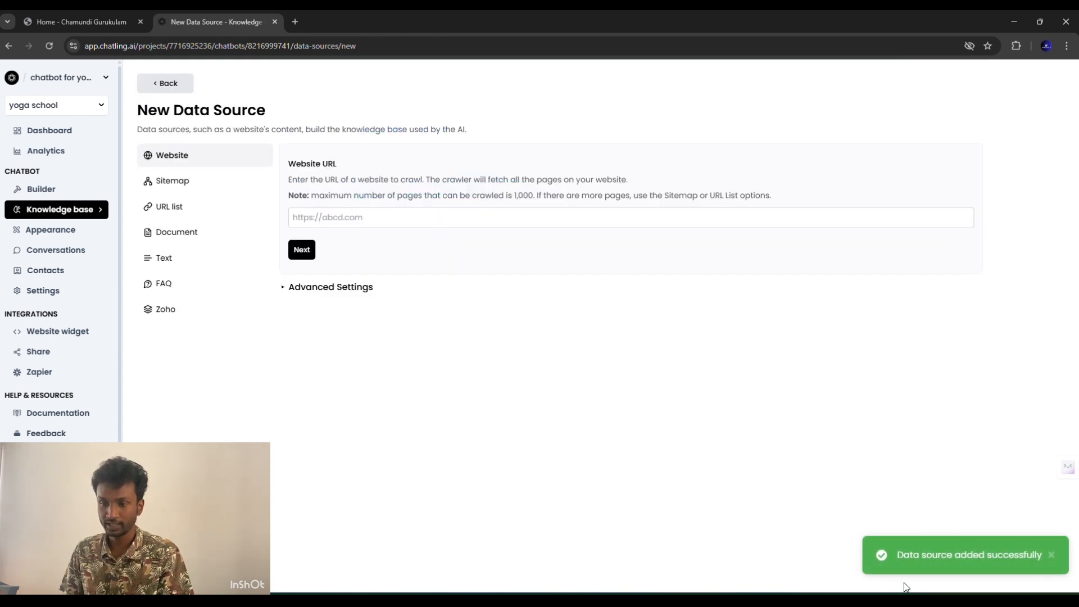
Preview the chatbot in the builder and submit its welcome form with a visitor's name and e-mail address
left_click(81, 191)
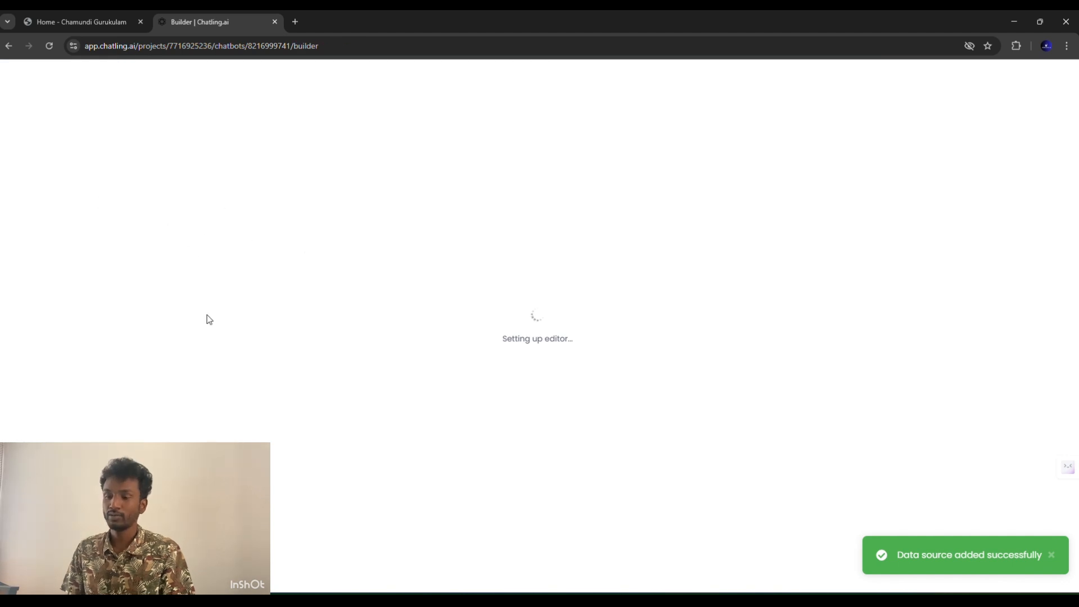
scroll(228, 275, "up", 1)
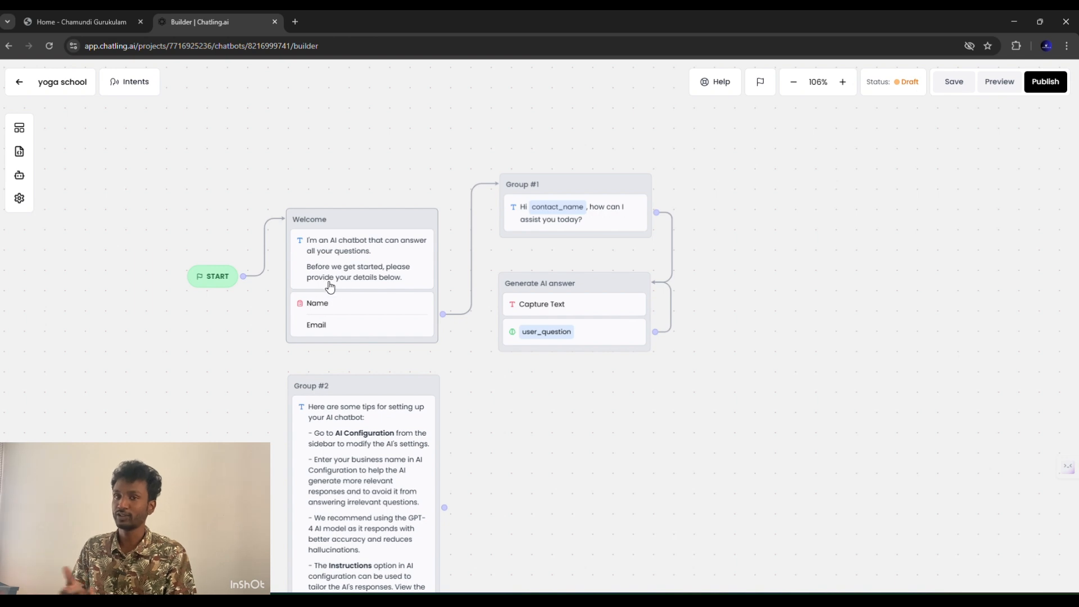
left_click(996, 90)
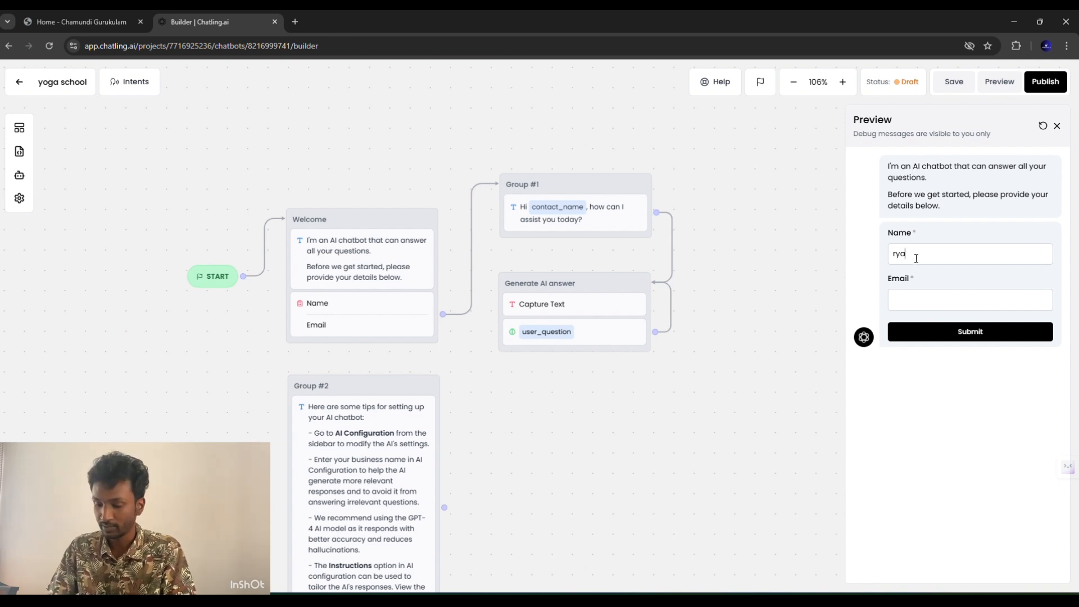
type("n")
left_click(944, 301)
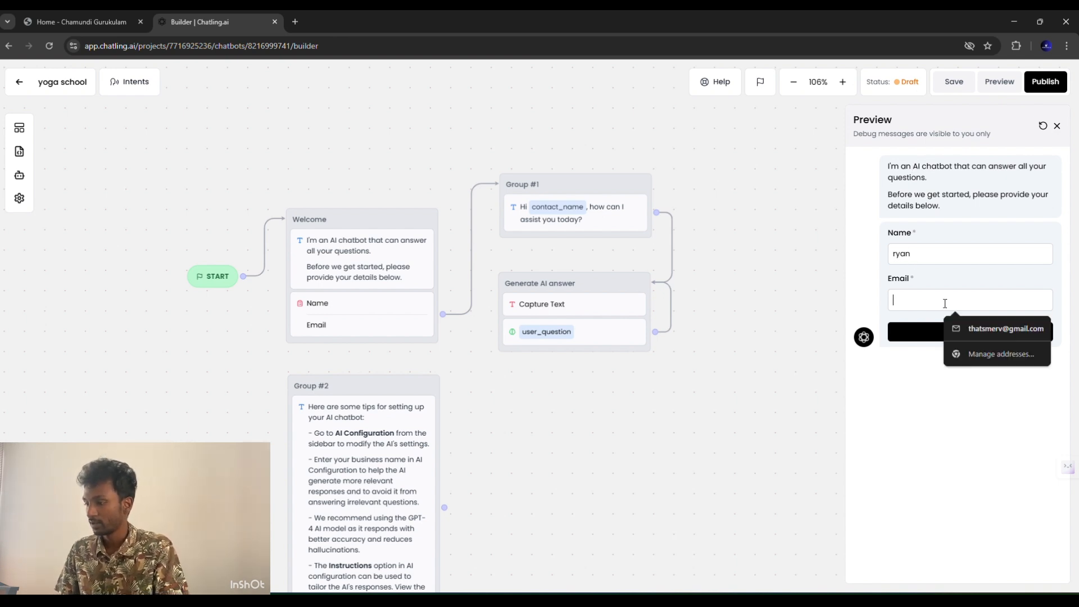
left_click(981, 331)
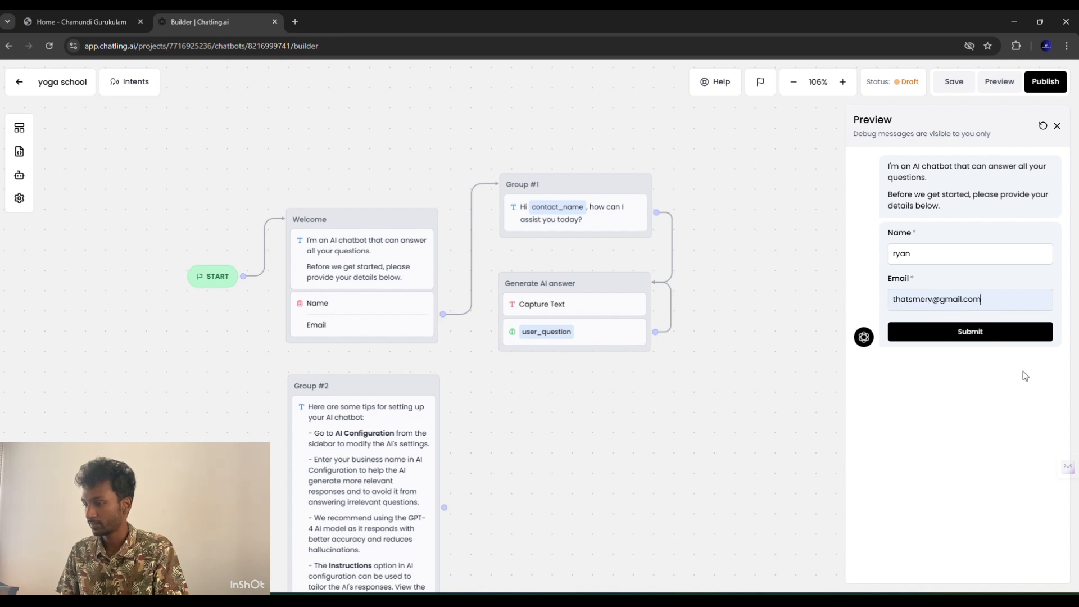
left_click(949, 336)
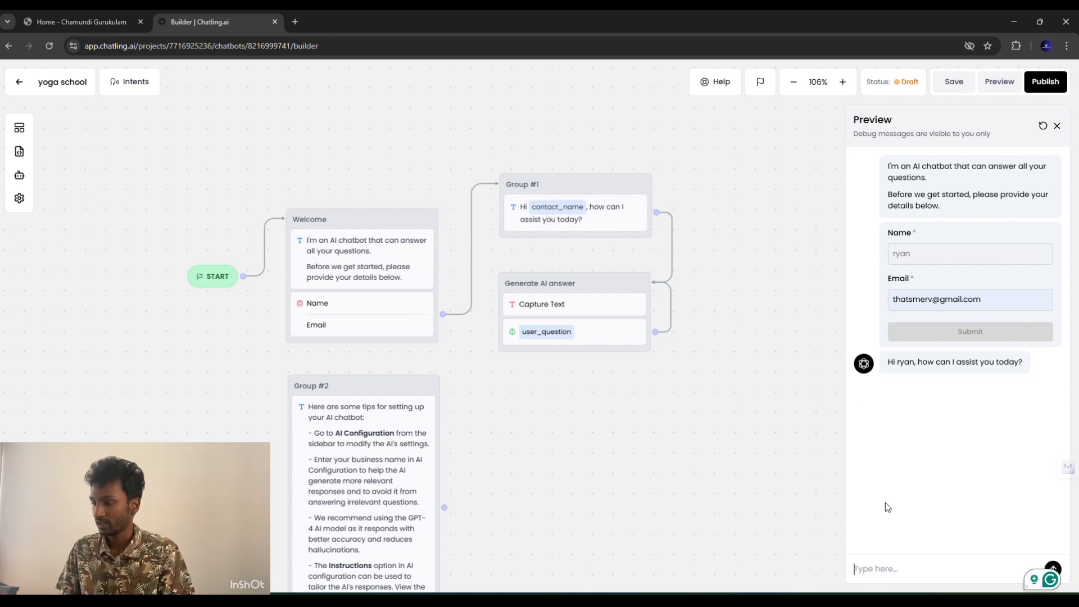
Ask the previewed chatbot "what is the gurukulam based on"
type("wh")
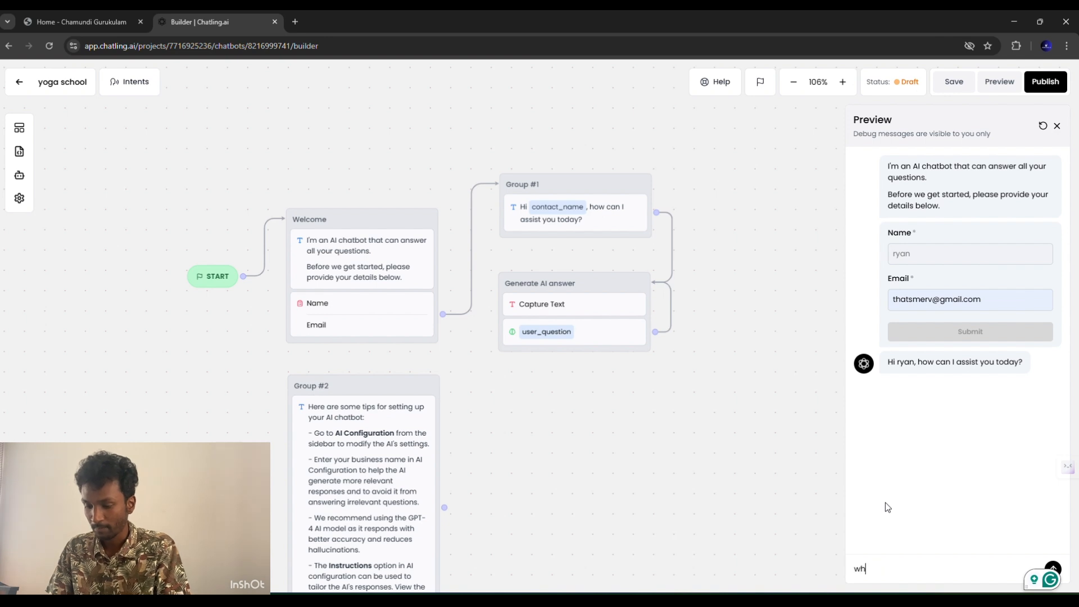
type("at ")
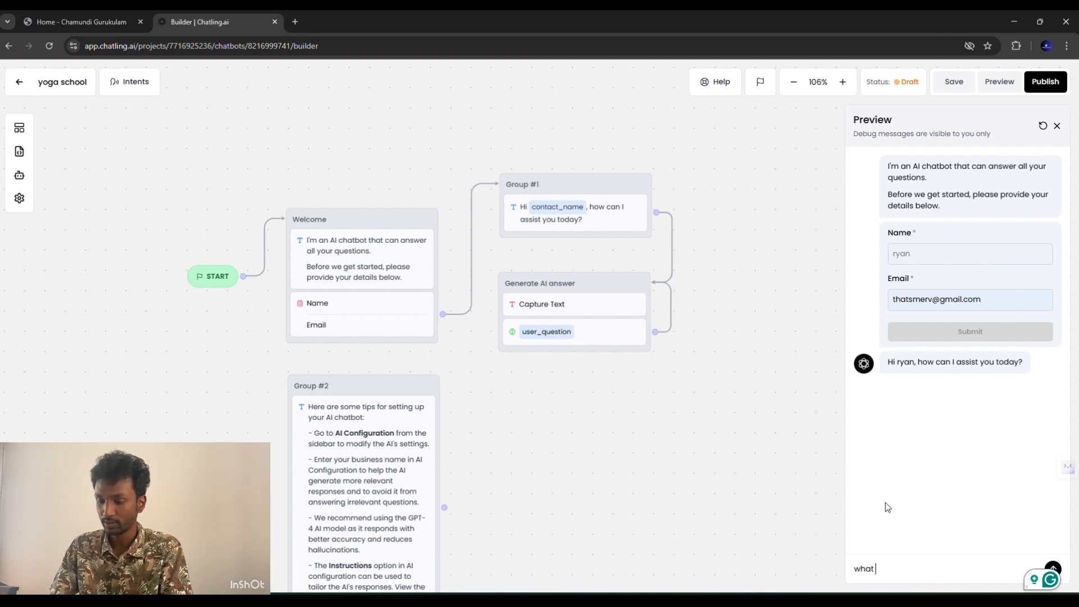
type("is th")
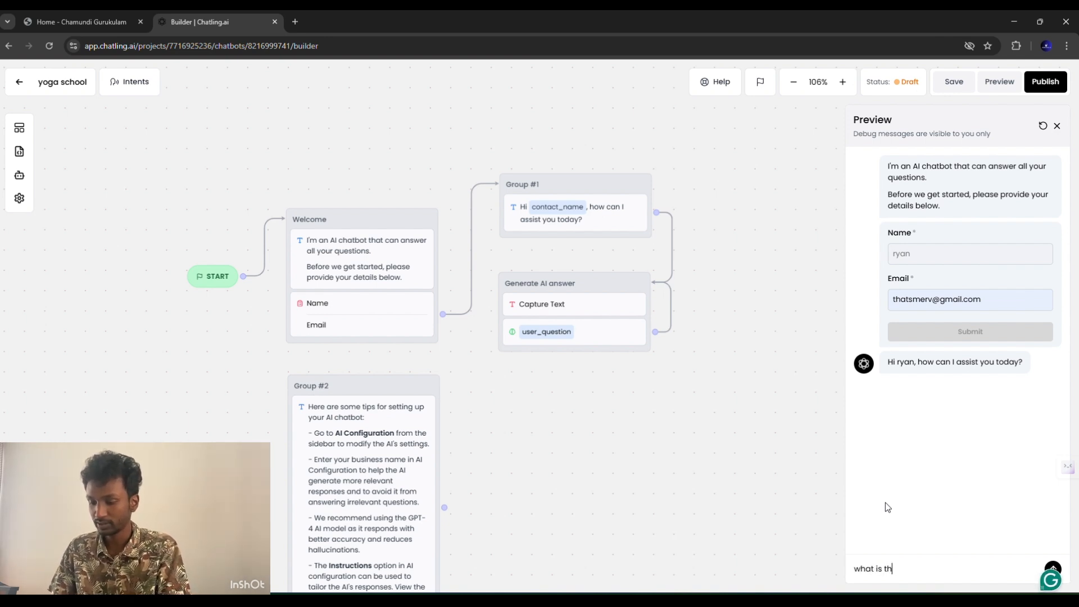
type("e guruk")
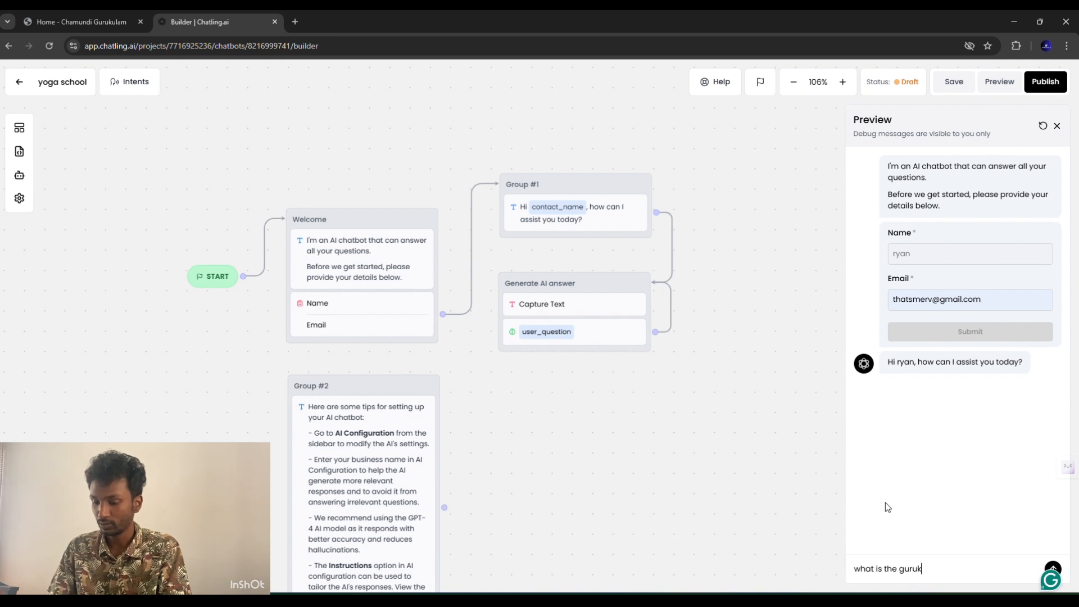
type("ulam based")
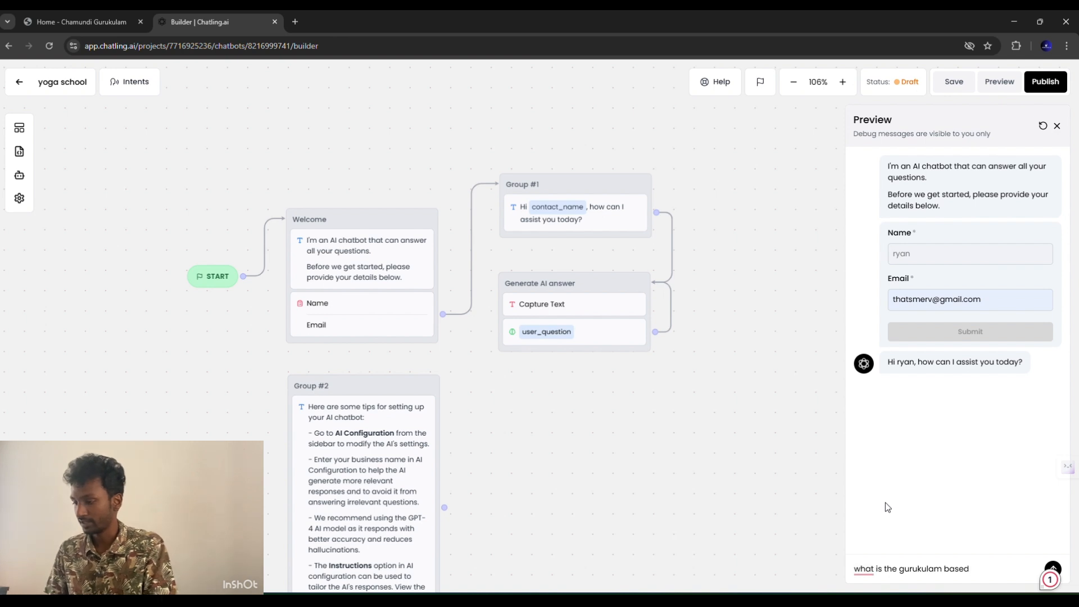
type("on")
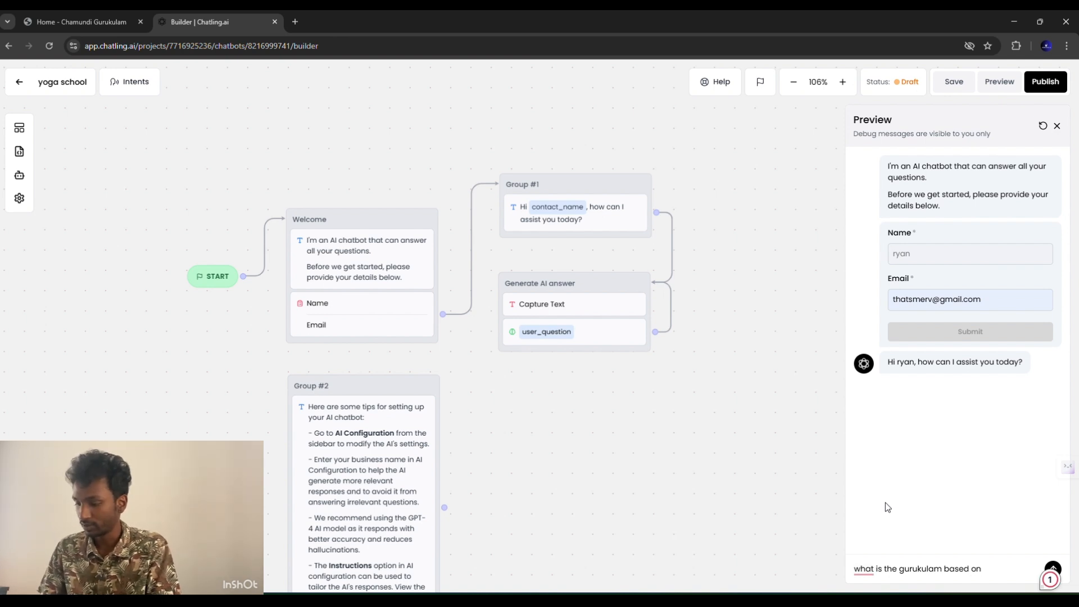
key("Return")
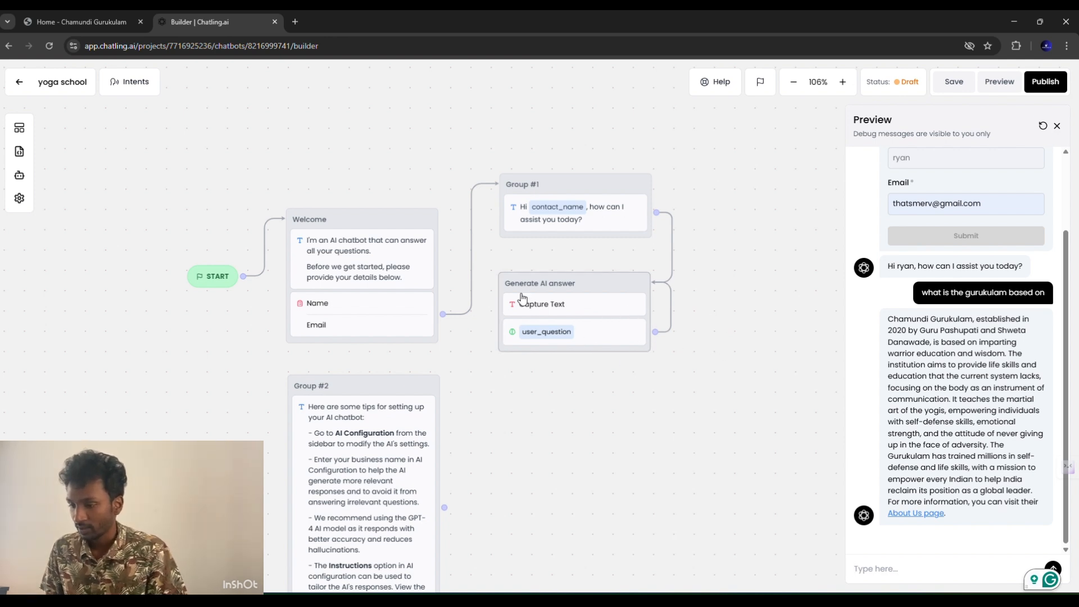
Add a text message block below the AI response in the Generate AI answer group and open it for editing
left_click(20, 132)
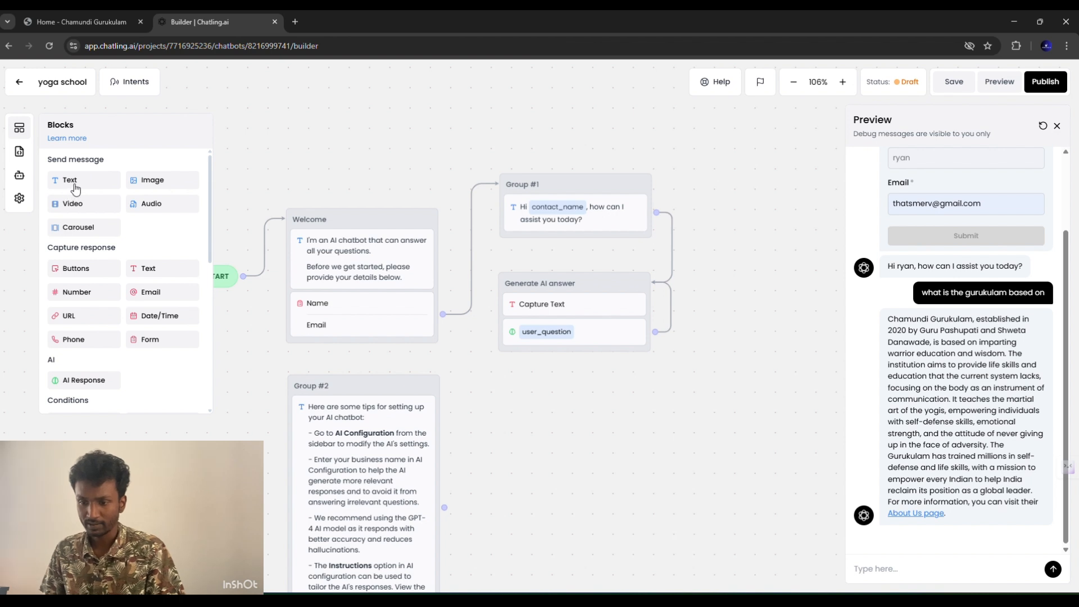
left_click_drag(73, 182, 536, 365)
left_click(555, 362)
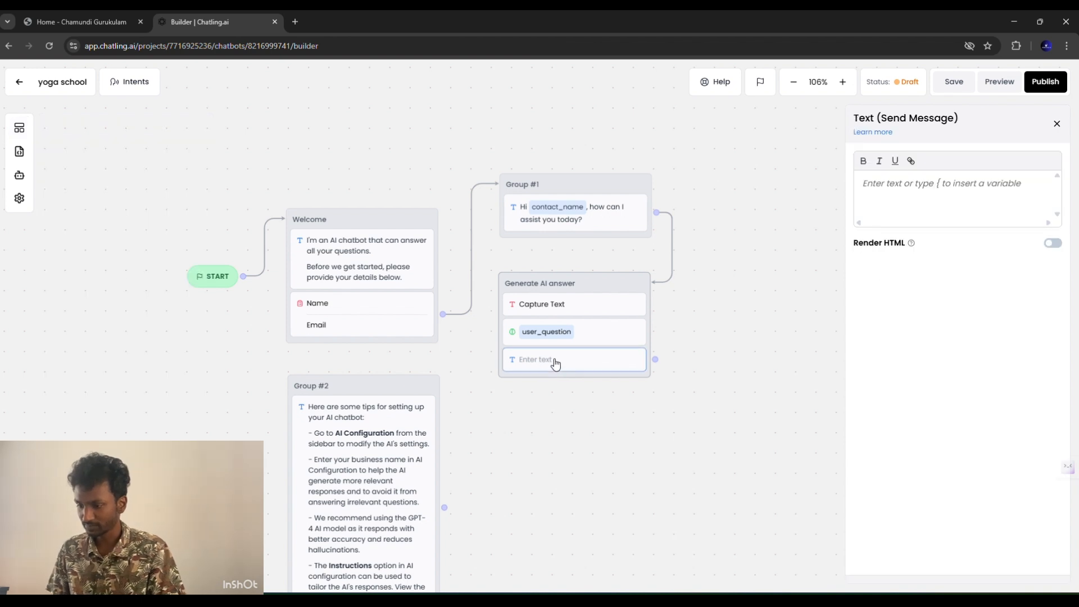
Set the new block's message to "do you need more information" and save the chatbot
left_click(910, 188)
type("d")
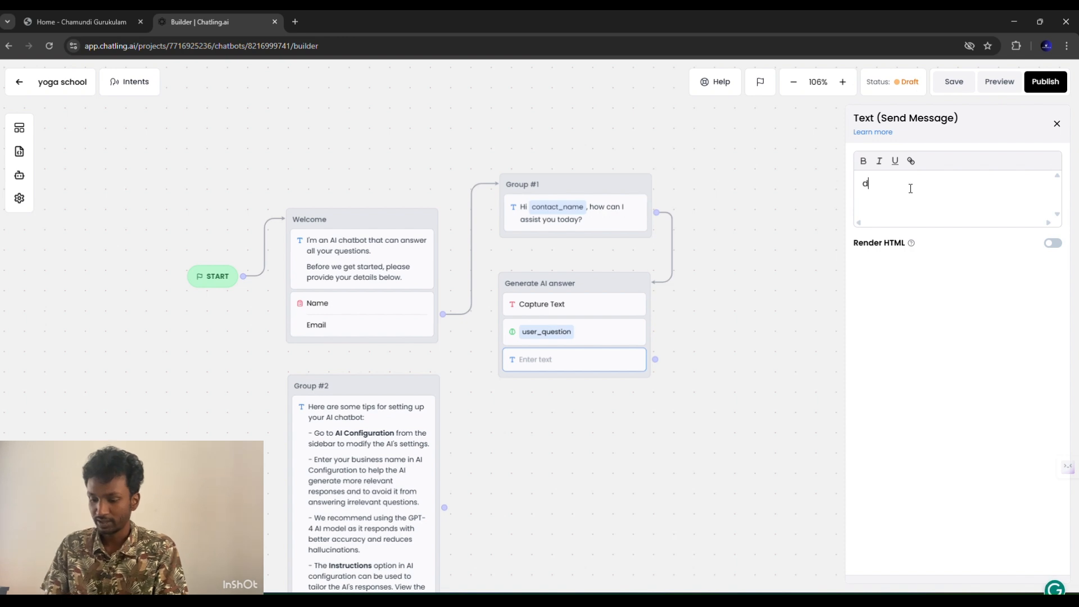
type("o you ne")
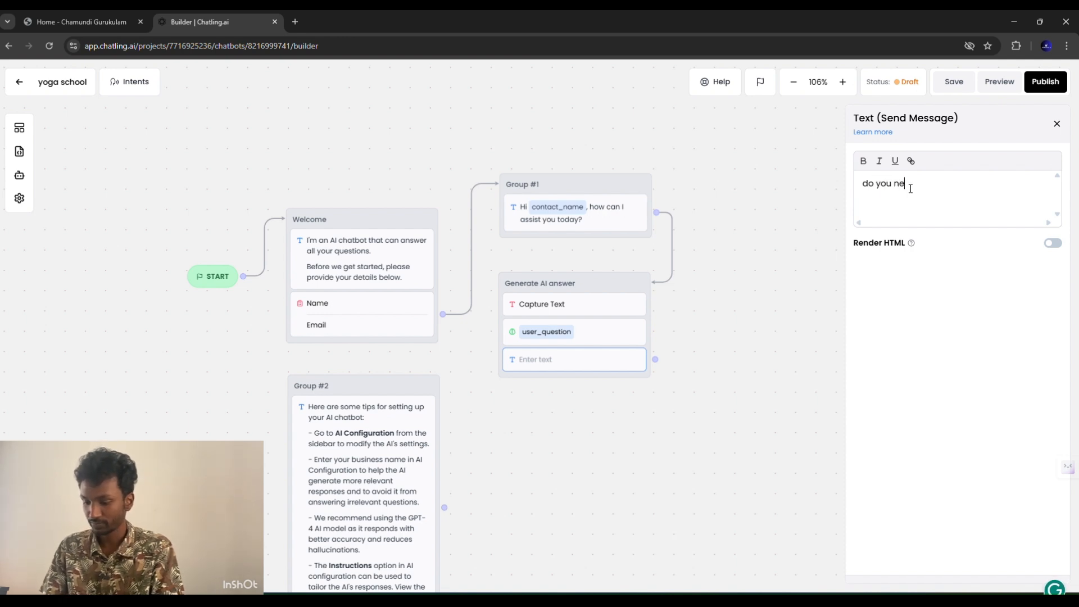
type("ed more ")
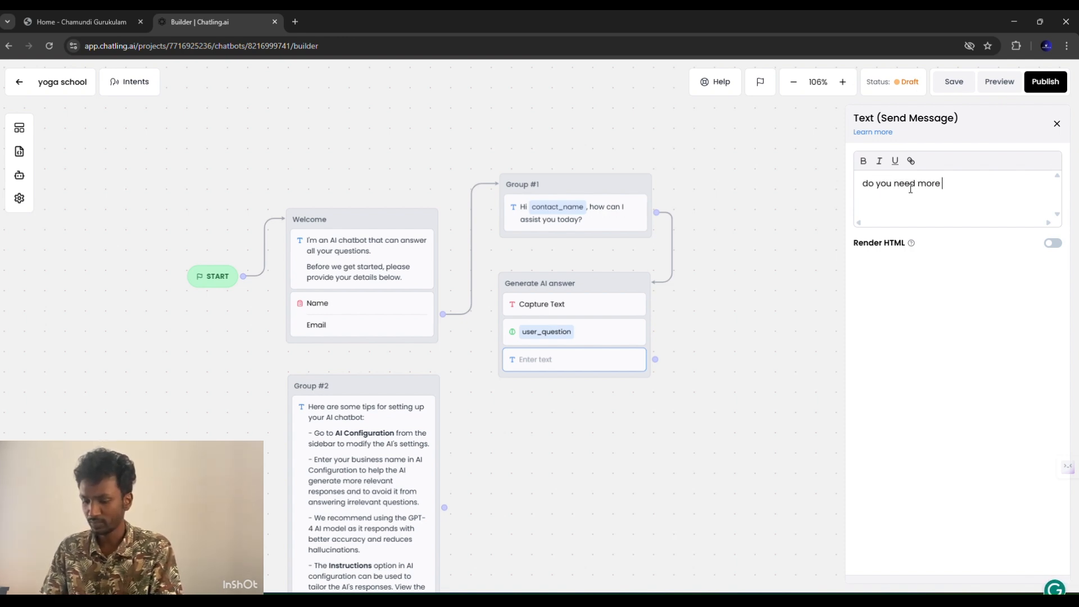
type("infor")
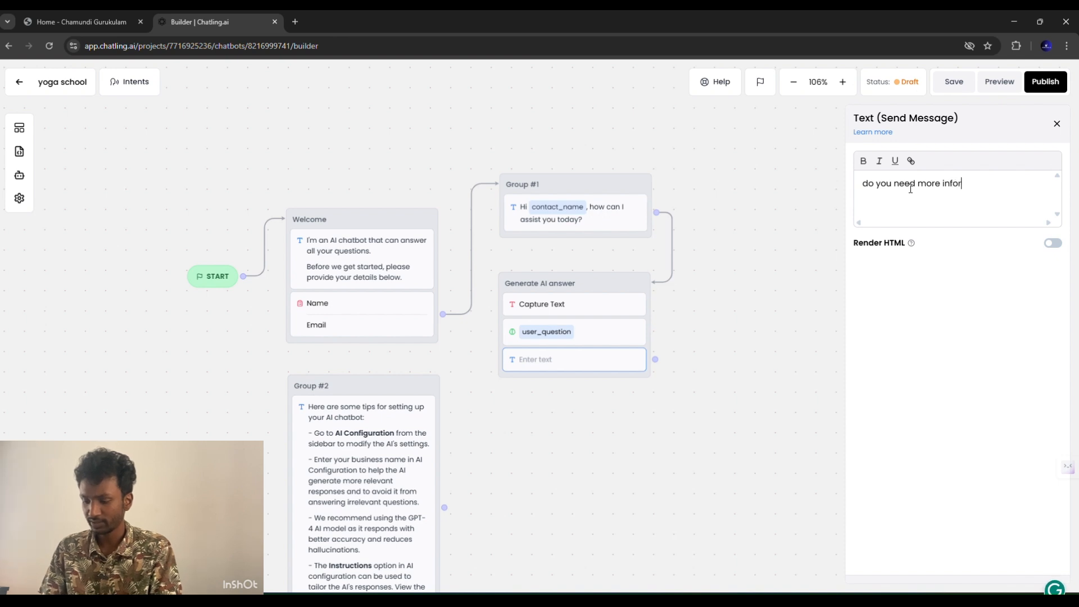
type("mation")
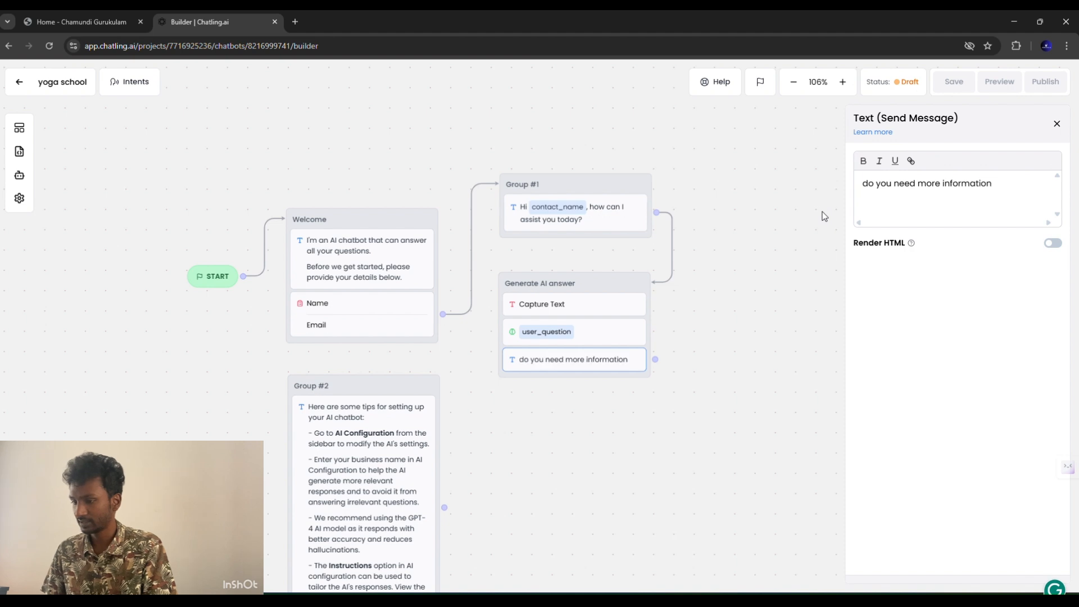
left_click(1056, 124)
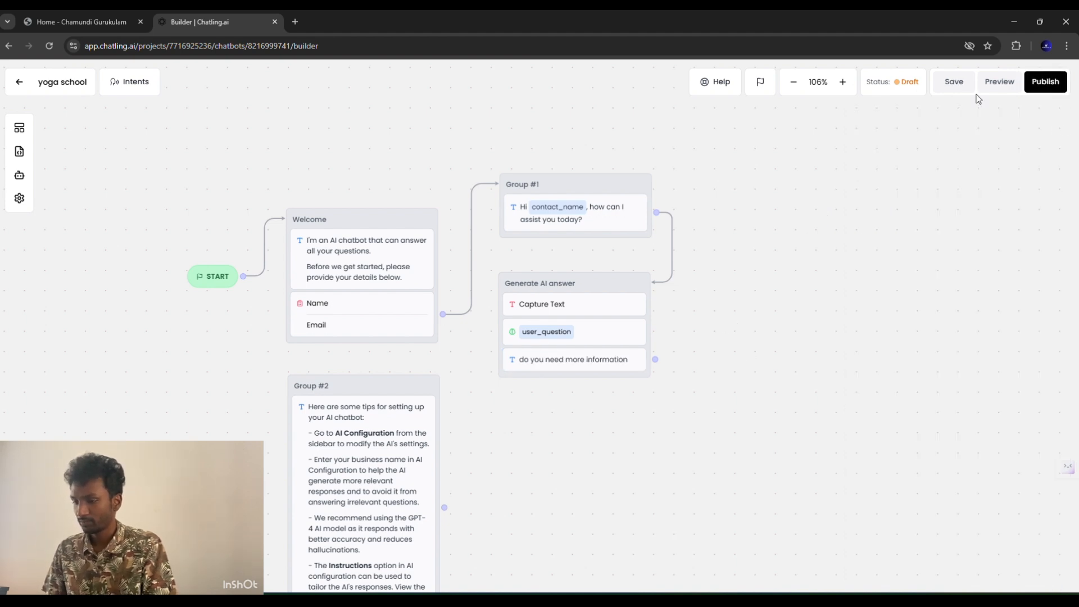
left_click(958, 80)
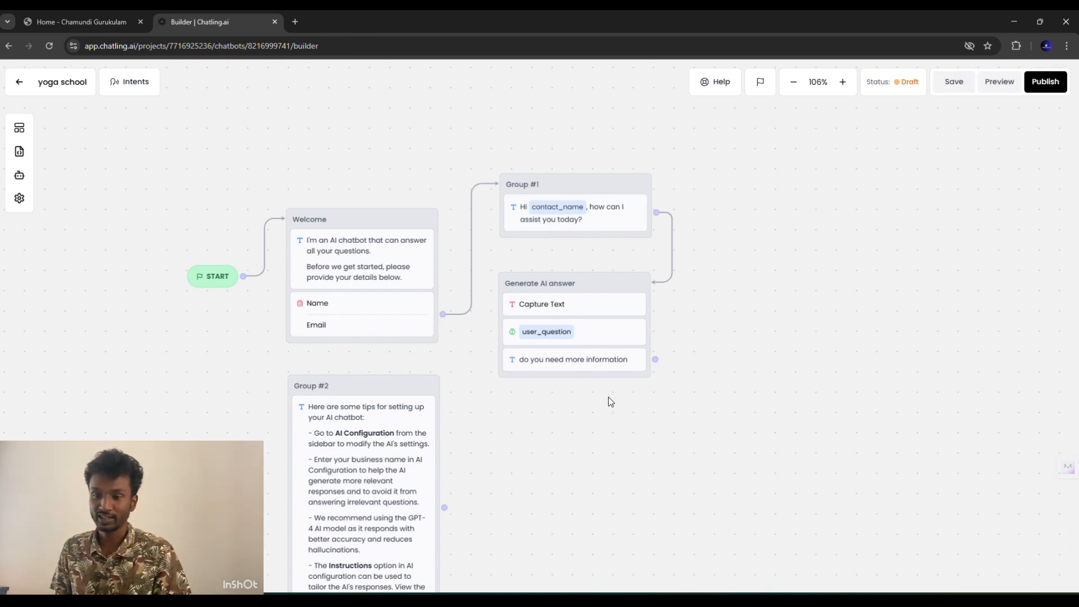
Add a Buttons block as its own group on the canvas with the options "yes" and "no", and save the chatbot
left_click(19, 127)
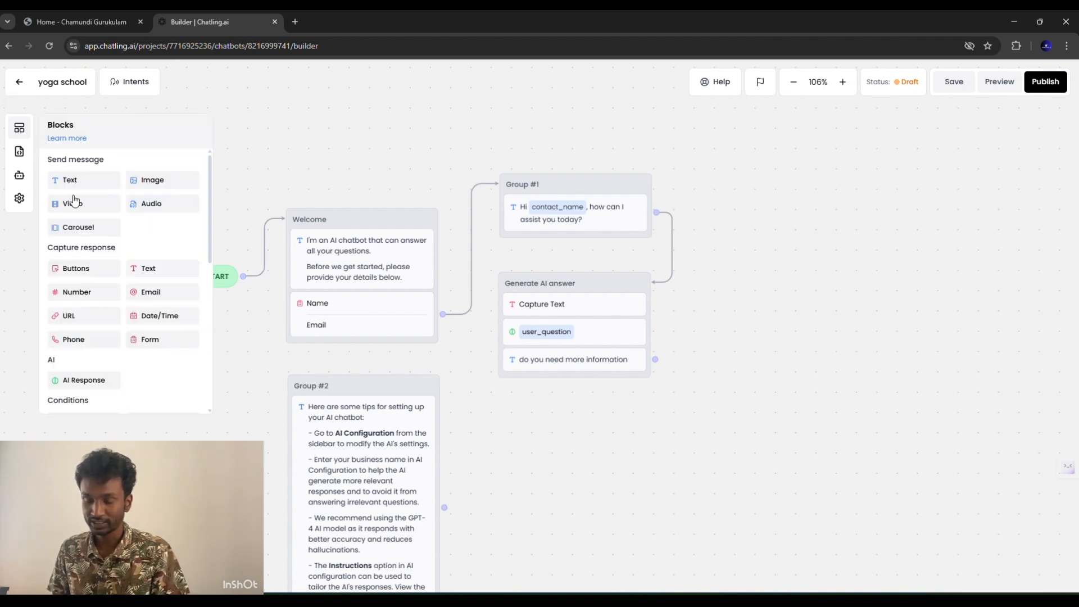
left_click_drag(89, 269, 755, 354)
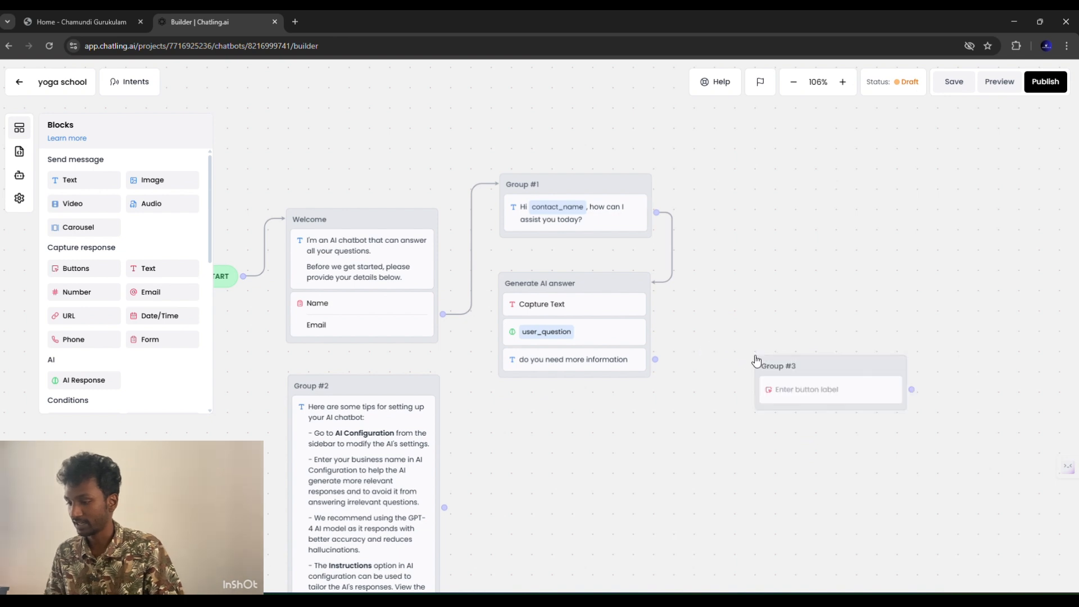
left_click(814, 399)
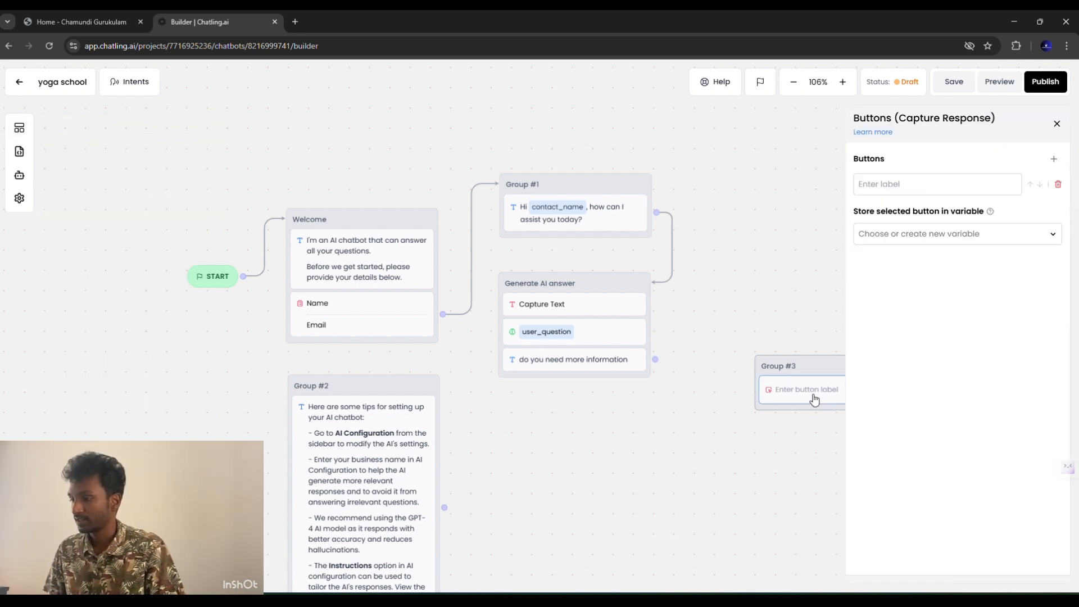
left_click(884, 182)
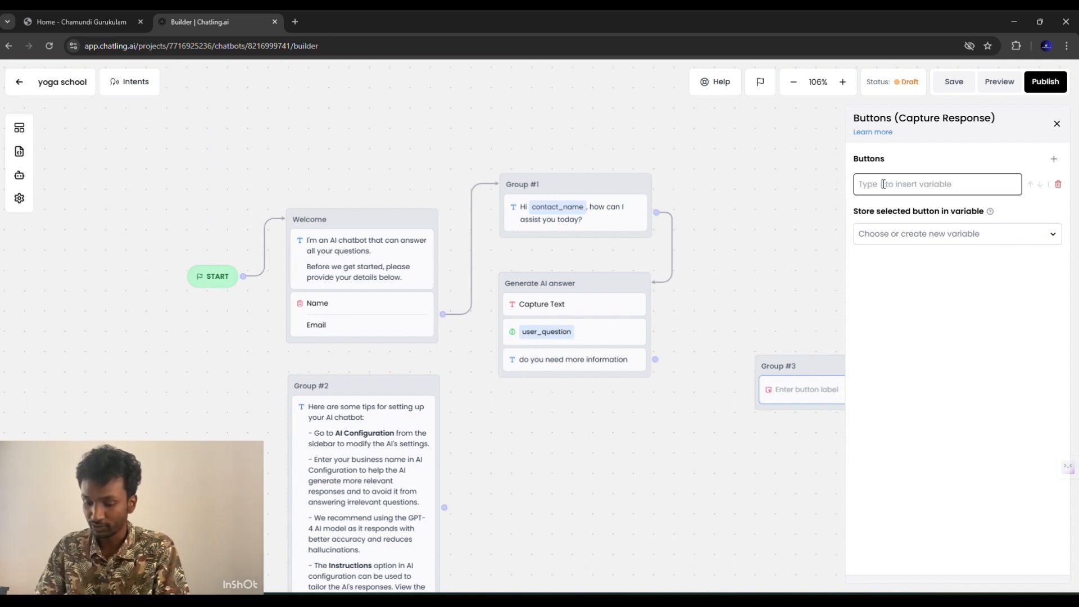
type("yes")
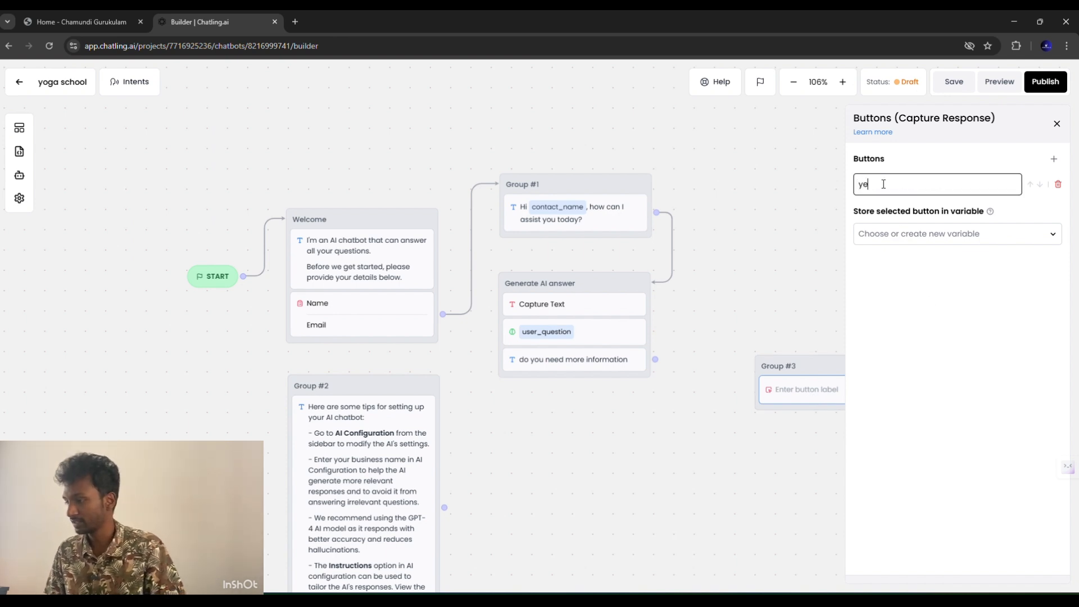
left_click(1053, 159)
left_click(939, 213)
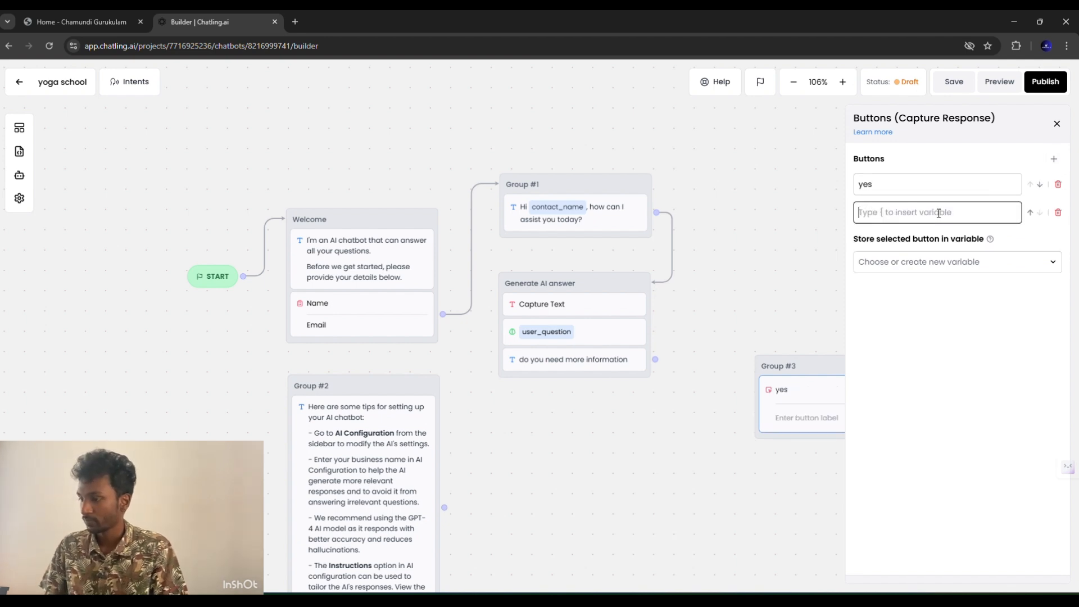
type("no")
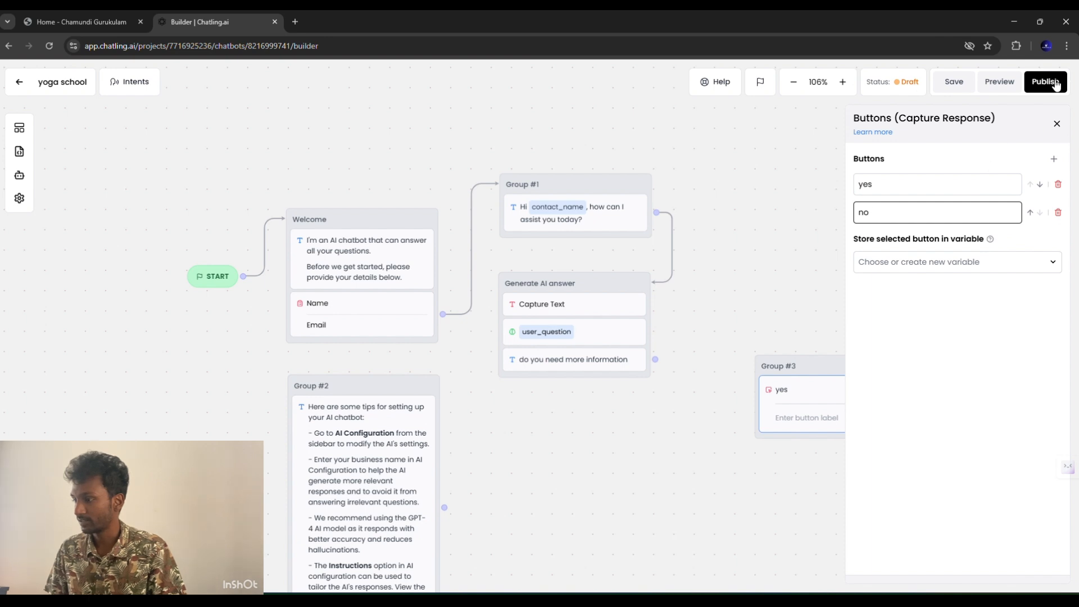
left_click(957, 84)
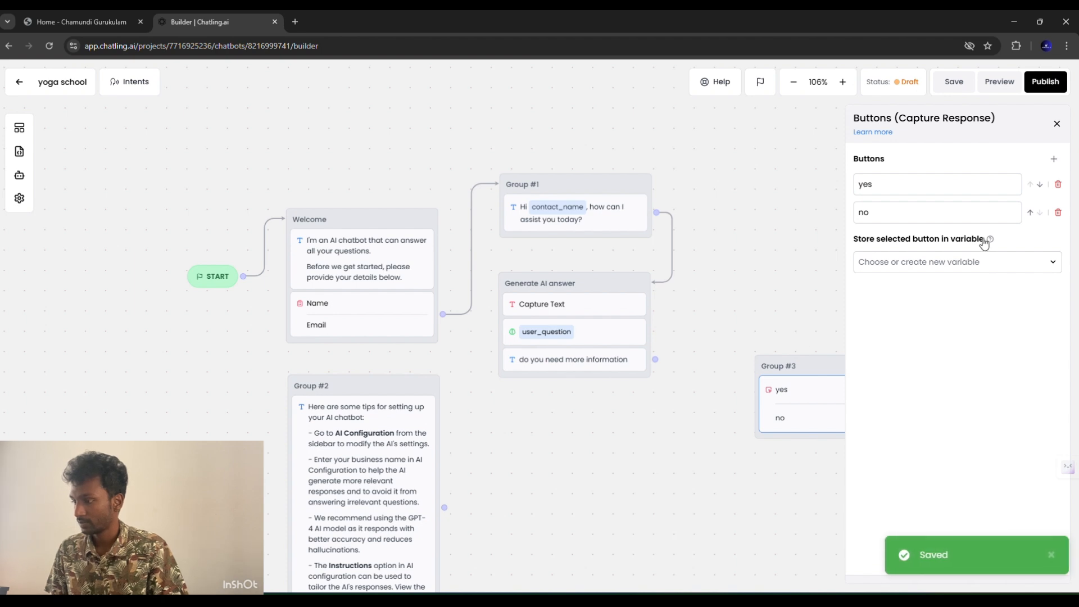
left_click(1056, 126)
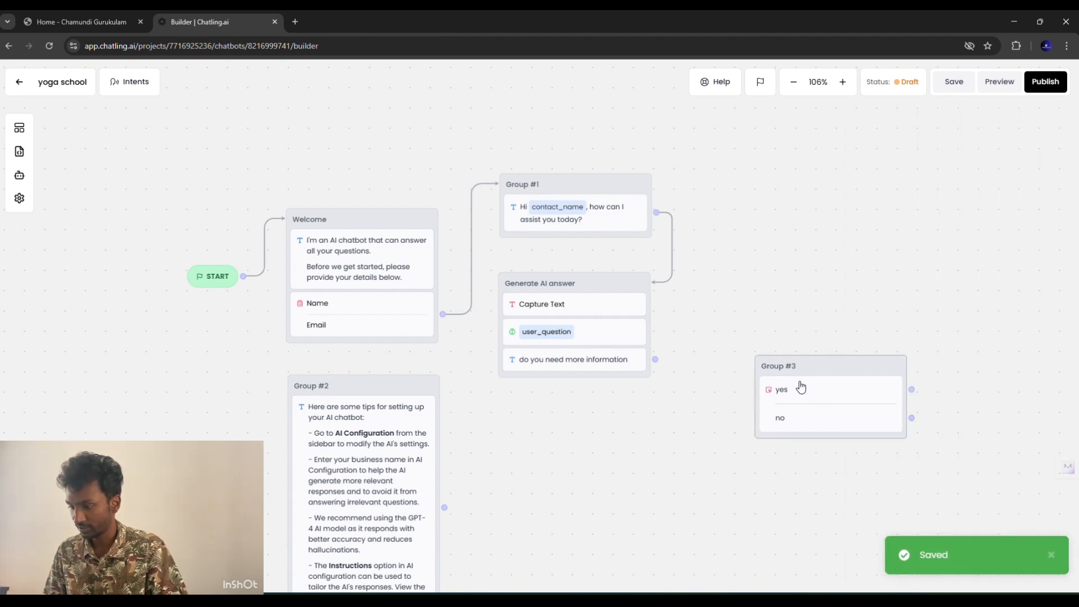
Move the yes/no button group below the Generate AI answer group and connect the "do you need more information" message to it
left_click_drag(824, 365, 620, 442)
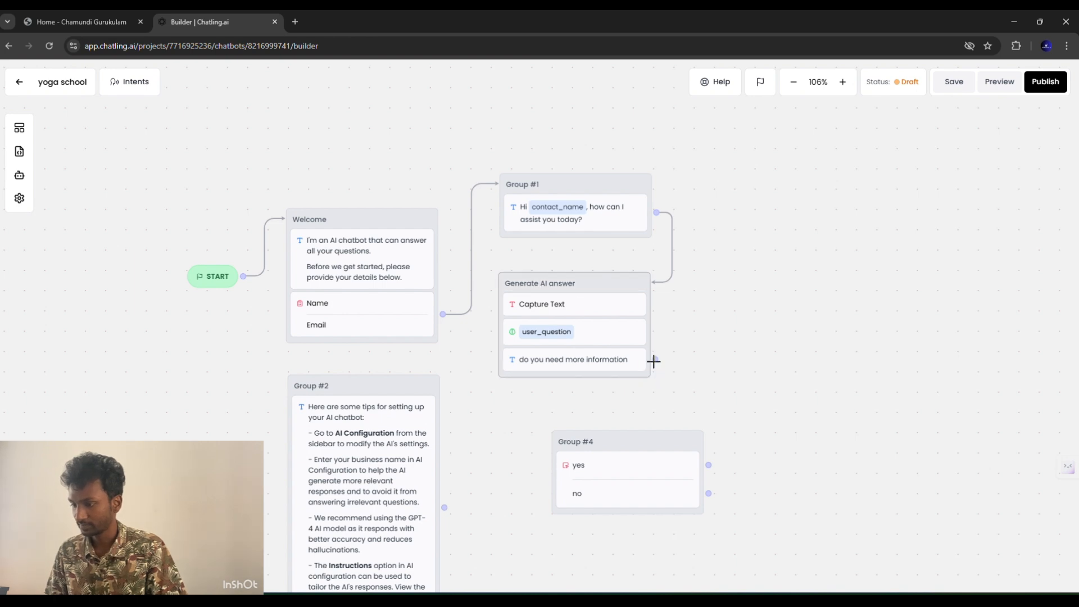
left_click_drag(655, 359, 657, 437)
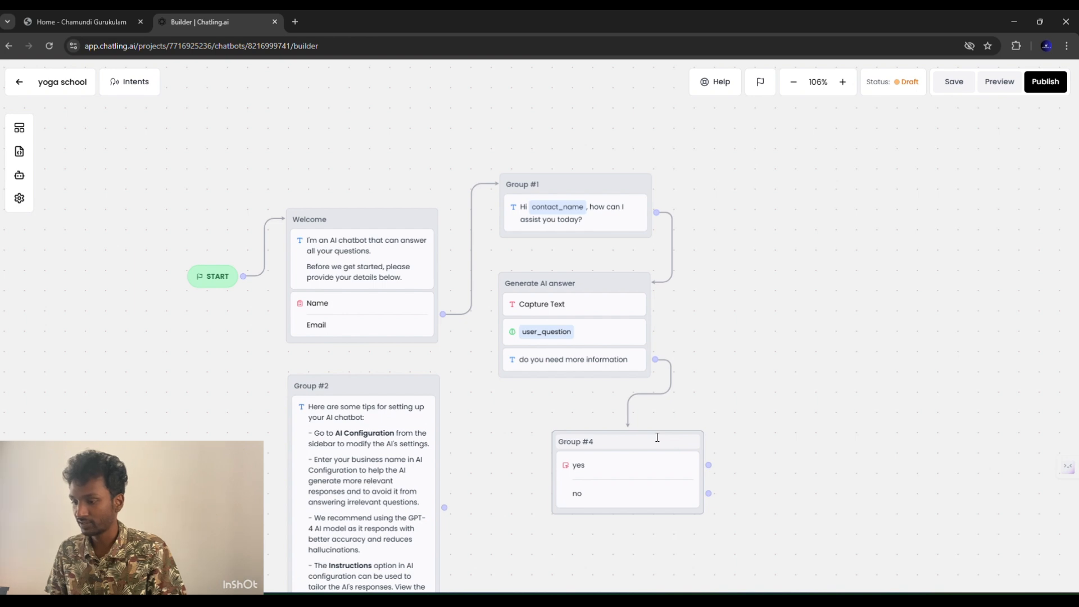
Add two text message blocks as separate groups beside the yes/no button group
left_click(19, 127)
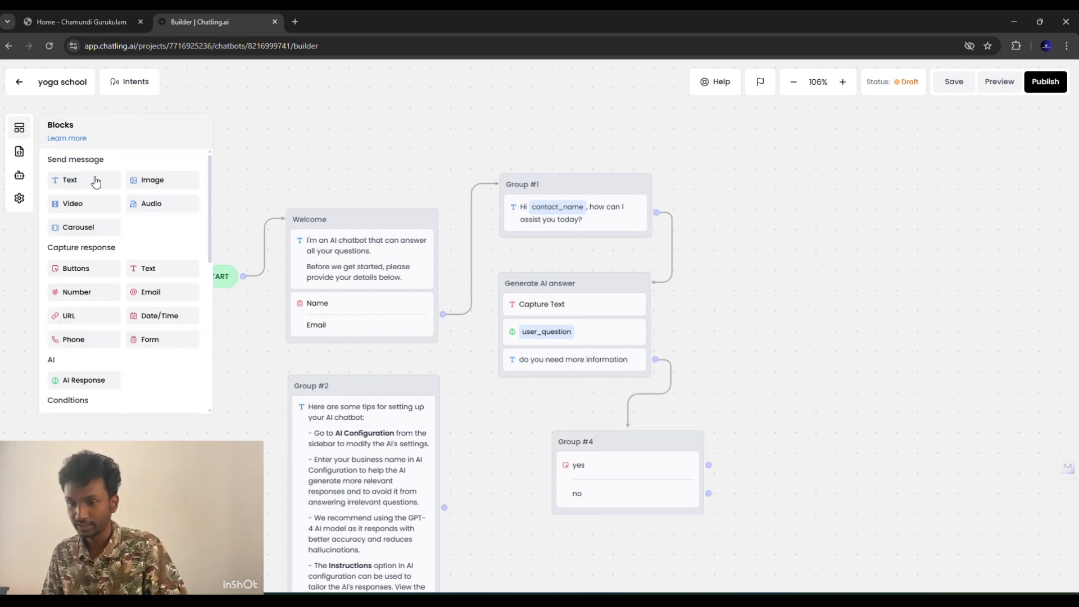
left_click_drag(97, 181, 784, 444)
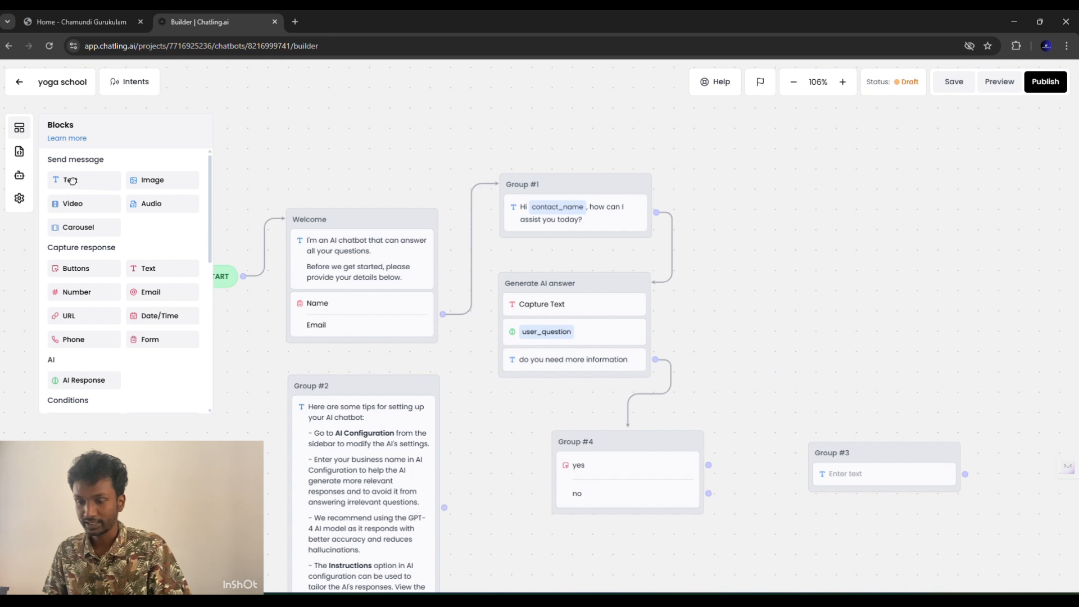
left_click_drag(69, 179, 819, 527)
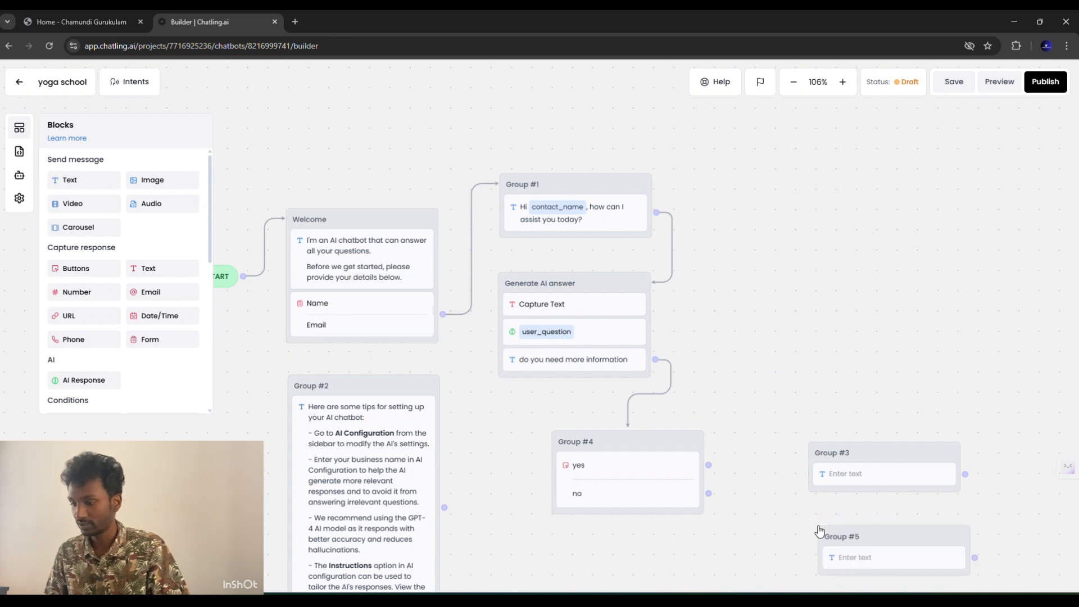
left_click(811, 361)
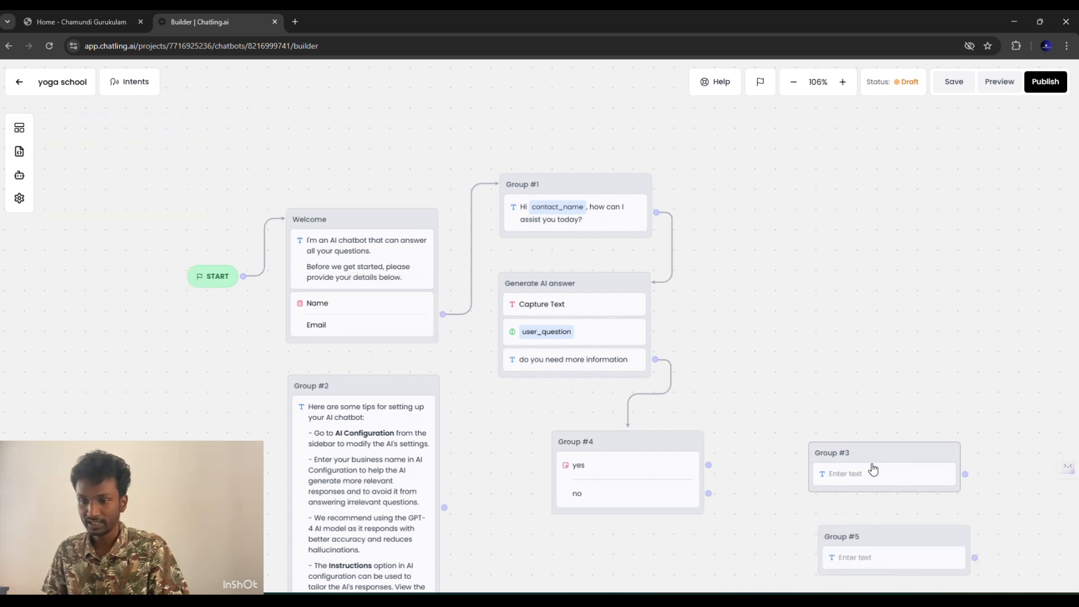
Move both empty text groups closer to the buttons, connecting "yes" to the upper group and "no" to the lower one
left_click_drag(866, 481, 804, 443)
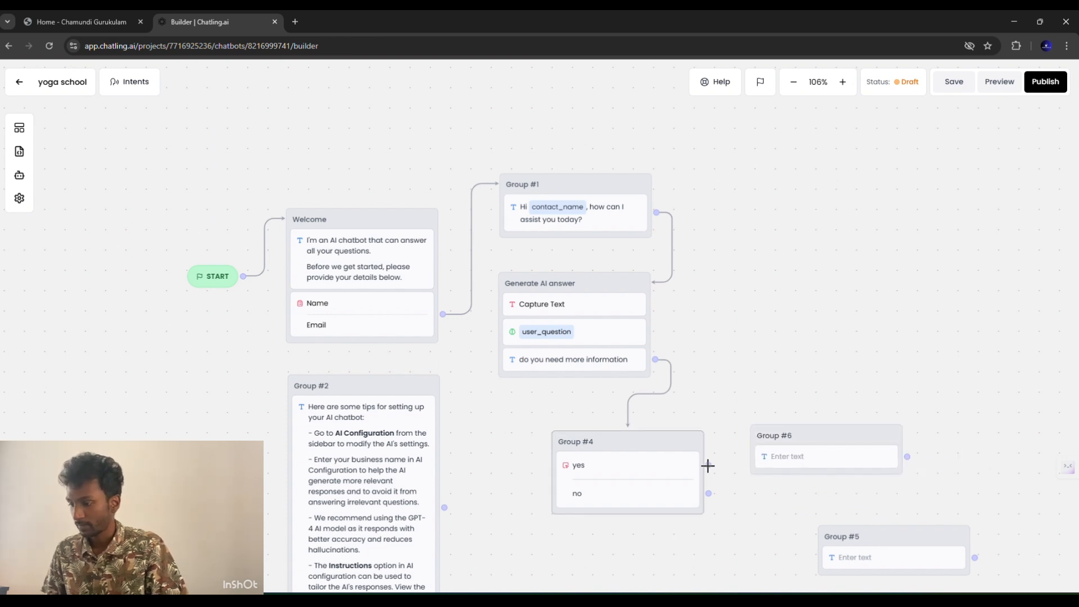
left_click_drag(708, 465, 751, 457)
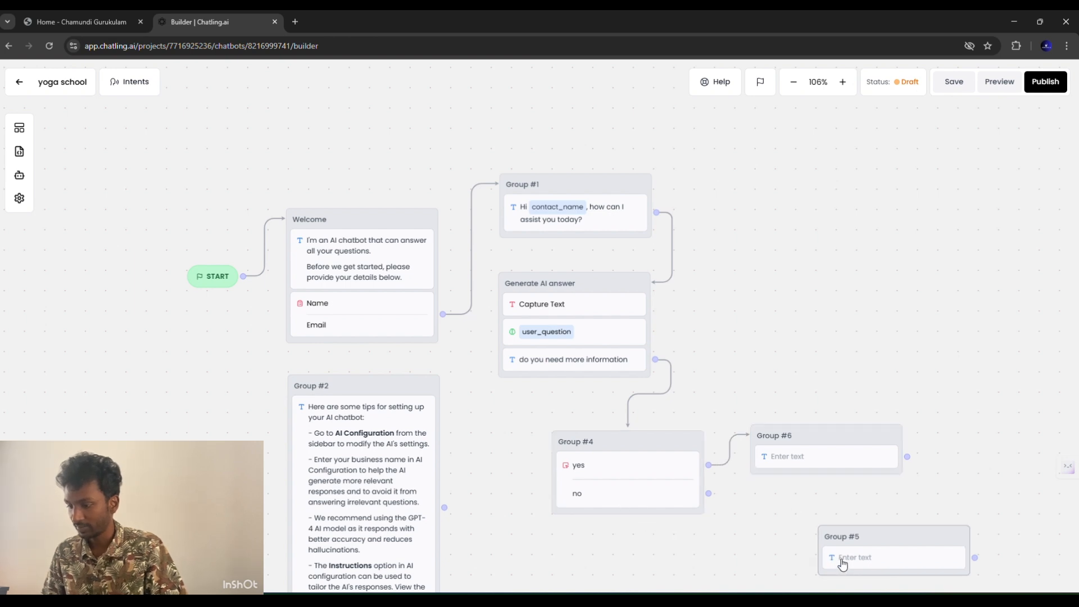
left_click_drag(874, 557, 803, 515)
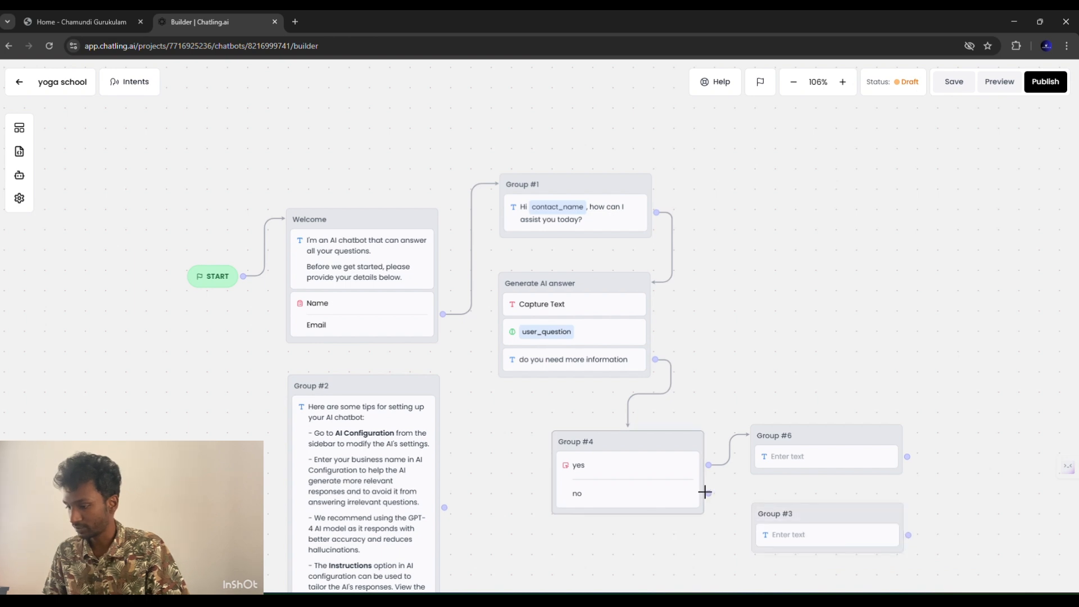
left_click_drag(709, 493, 754, 532)
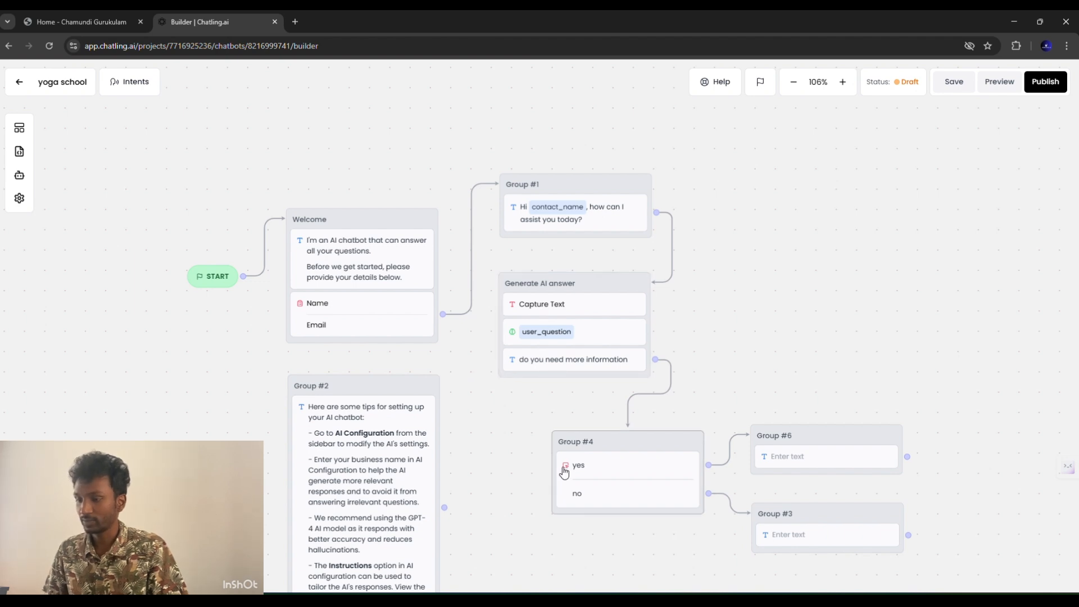
Set the message that follows the "yes" button to "im listening"
left_click(796, 460)
left_click(899, 191)
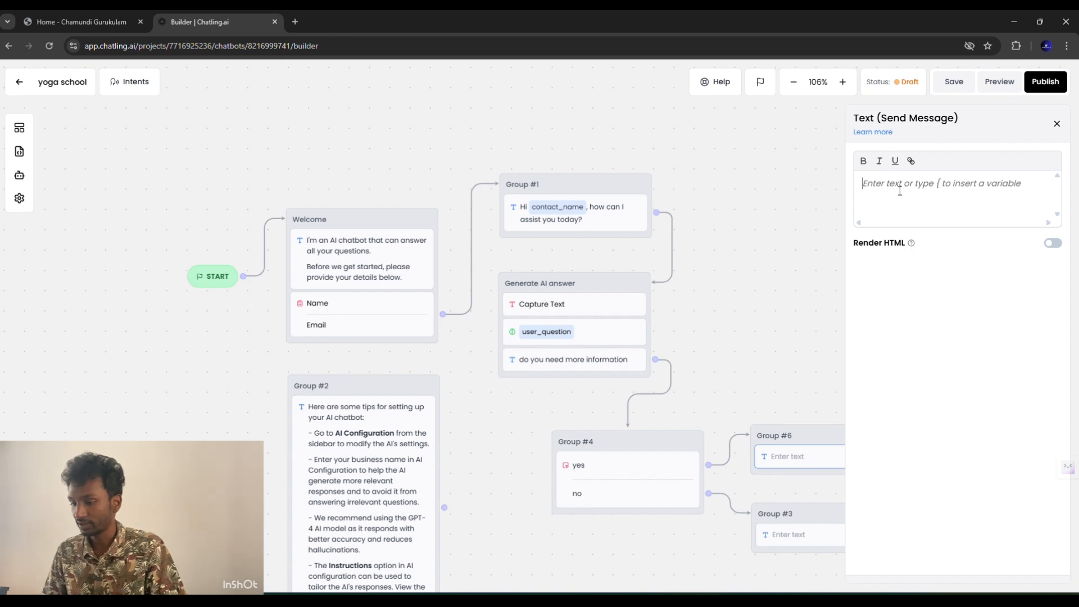
type("im lis")
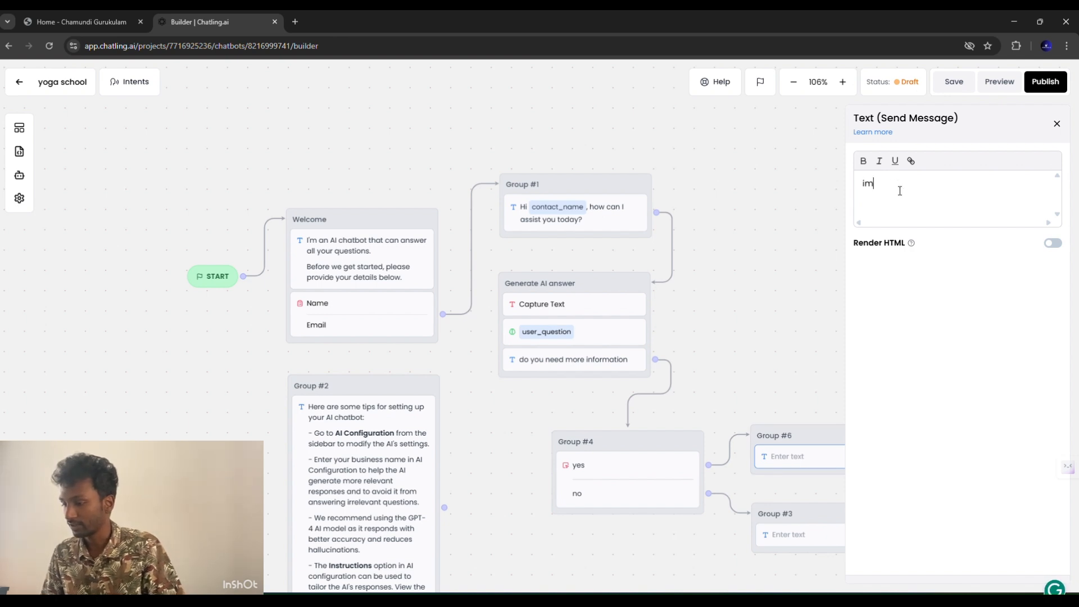
type("tening")
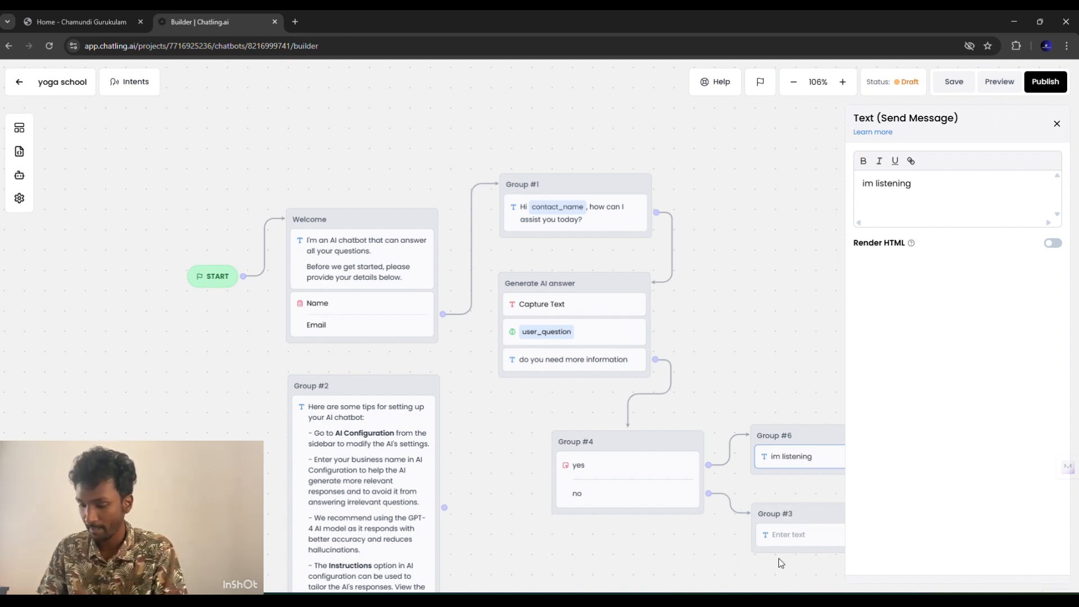
Set the message that follows the "no" button to "have a nice day" followed by the contact_name variable
left_click(783, 538)
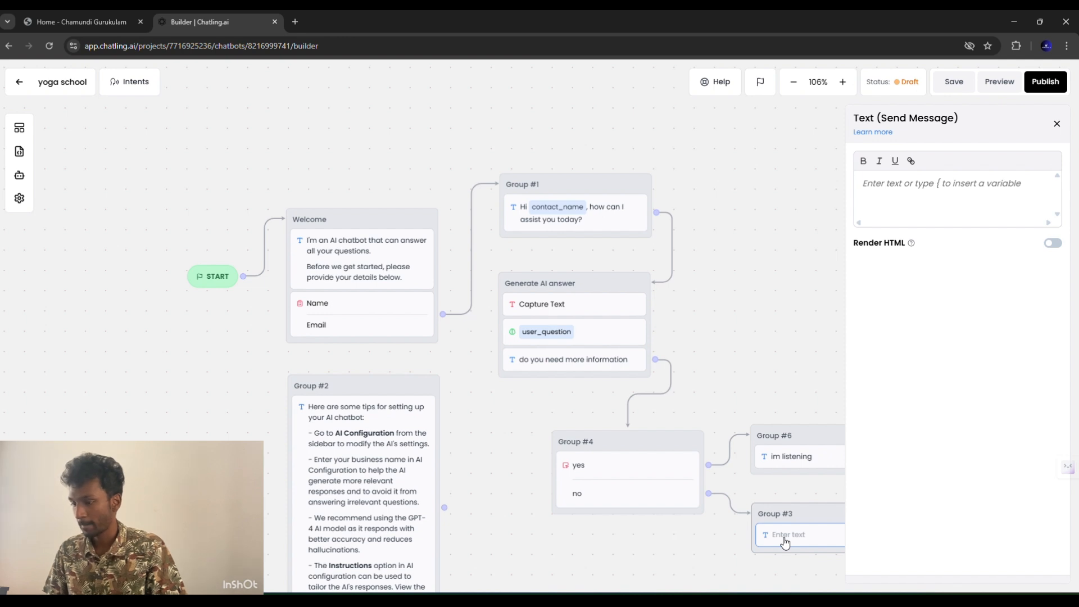
left_click(915, 200)
type("have a ")
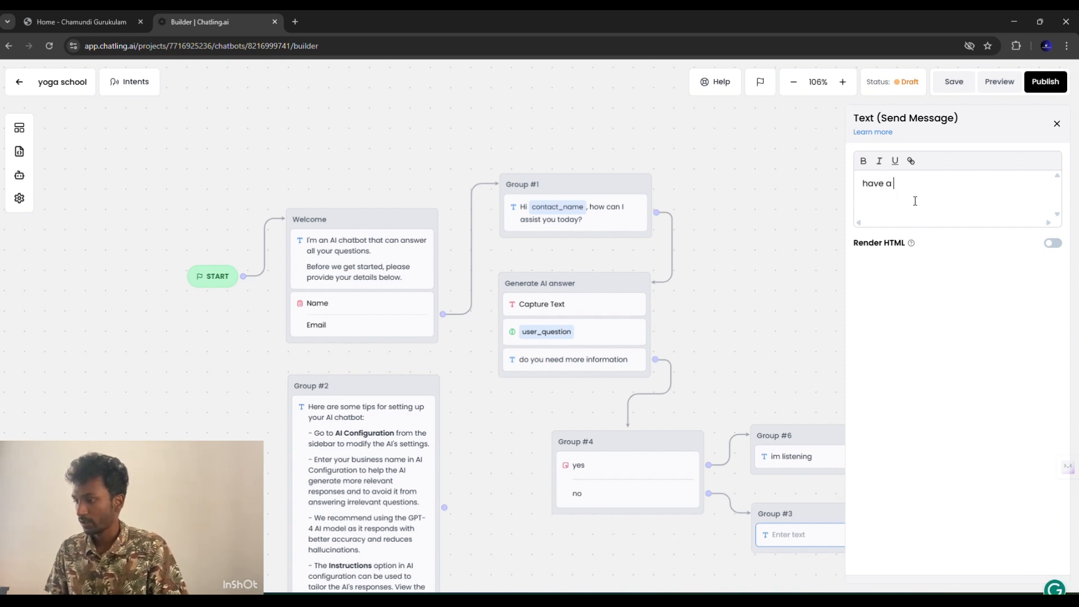
type("nice day")
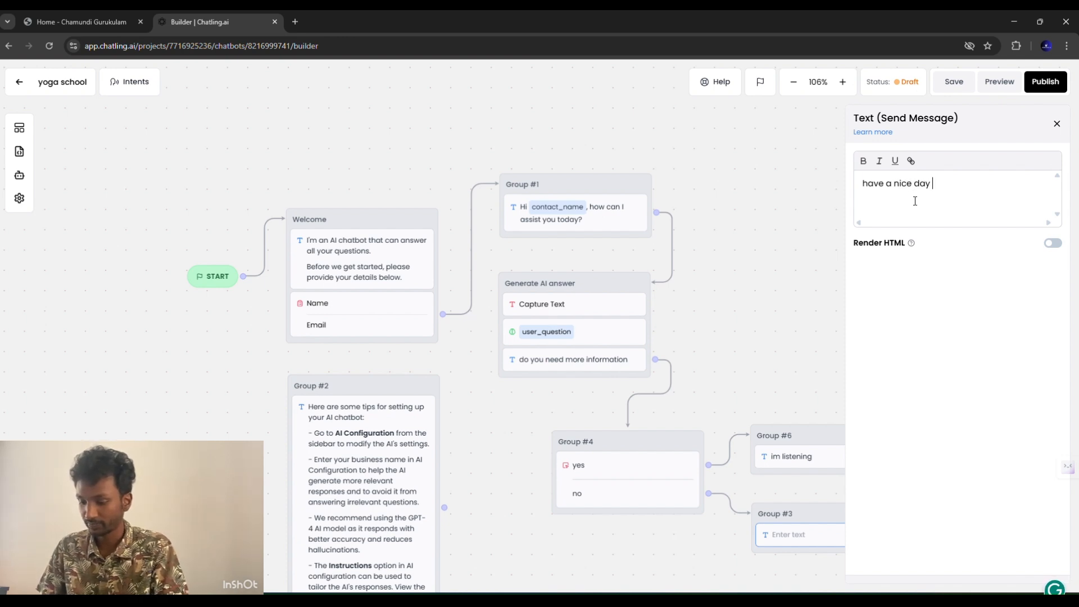
type(" {")
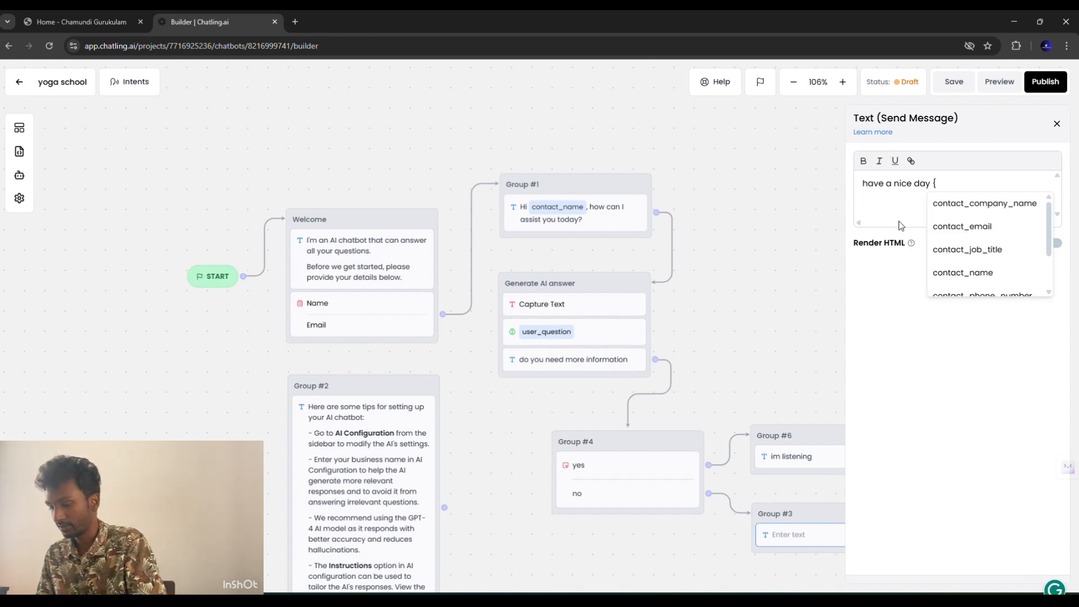
left_click(968, 273)
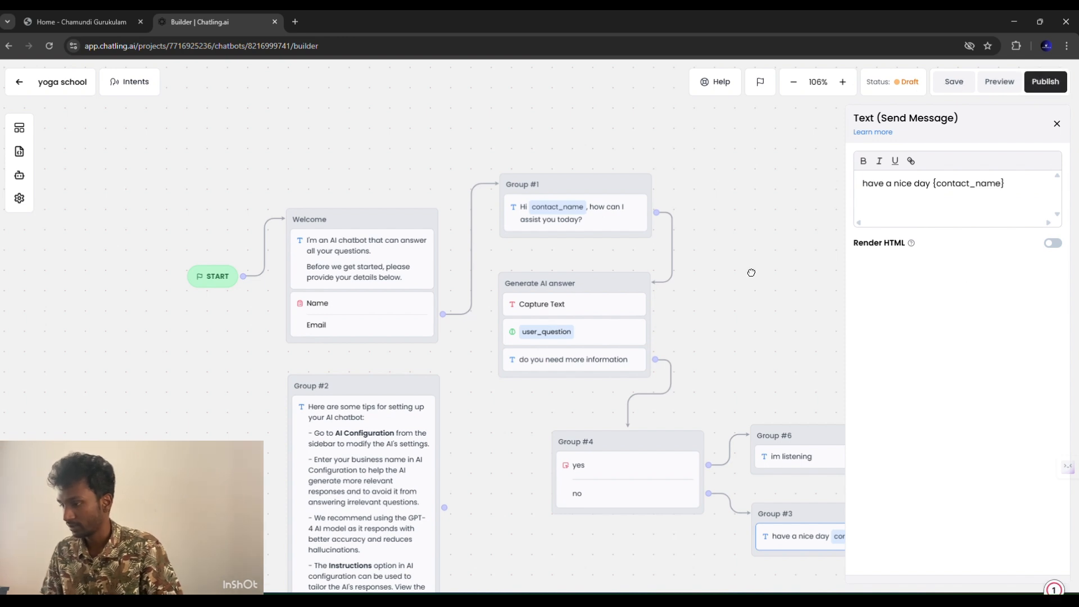
Save the chatbot and connect the "im listening" message back to the Generate AI answer group
left_click(959, 84)
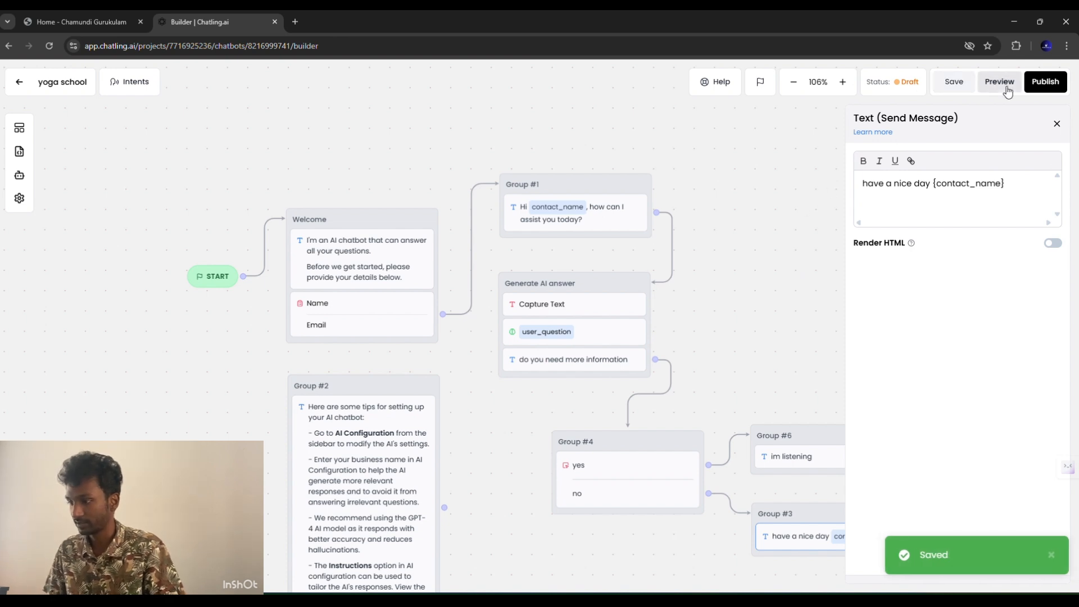
left_click(1056, 124)
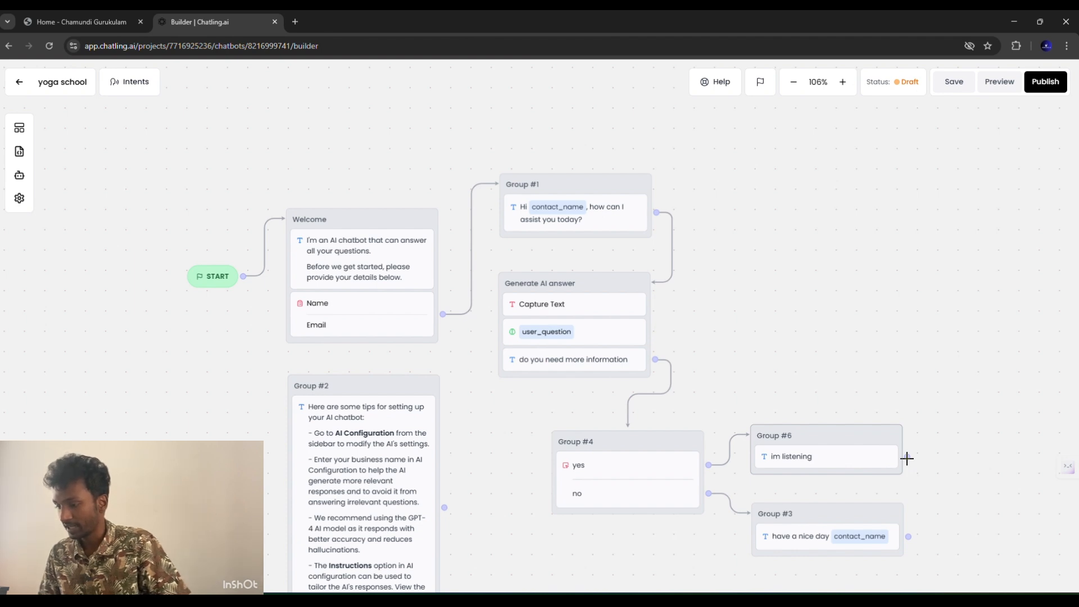
left_click_drag(906, 458, 650, 318)
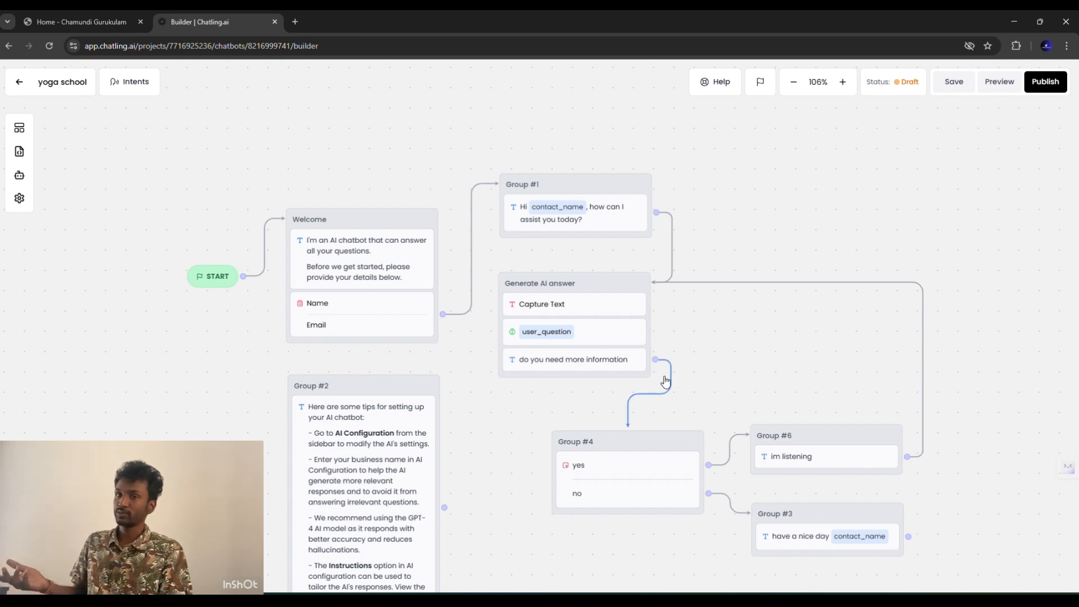
Start a preview chat and submit the contact form with a test name and email address
left_click(995, 82)
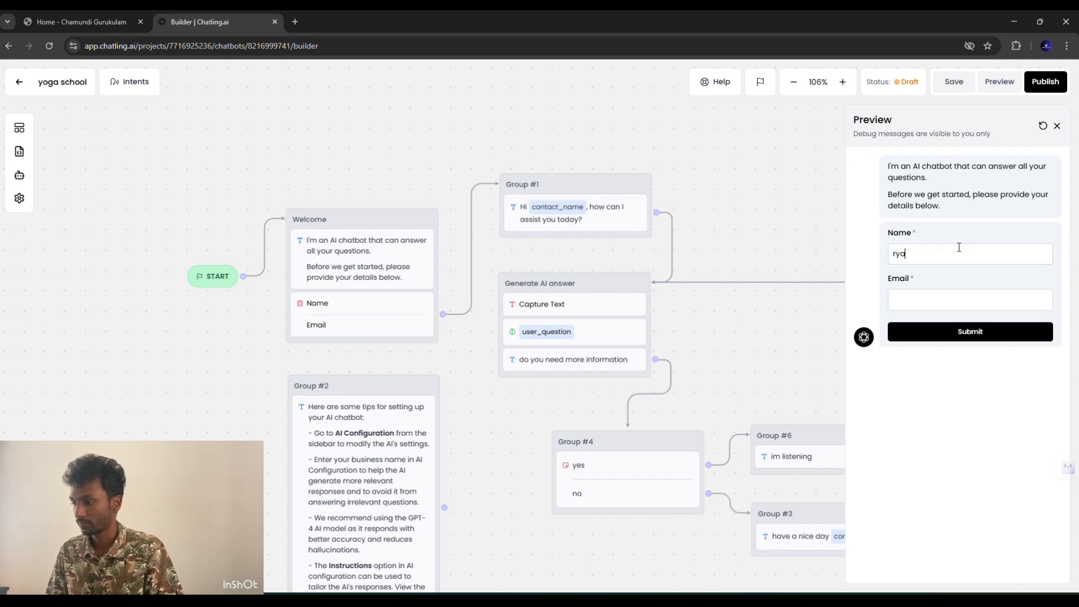
left_click(925, 304)
left_click(989, 330)
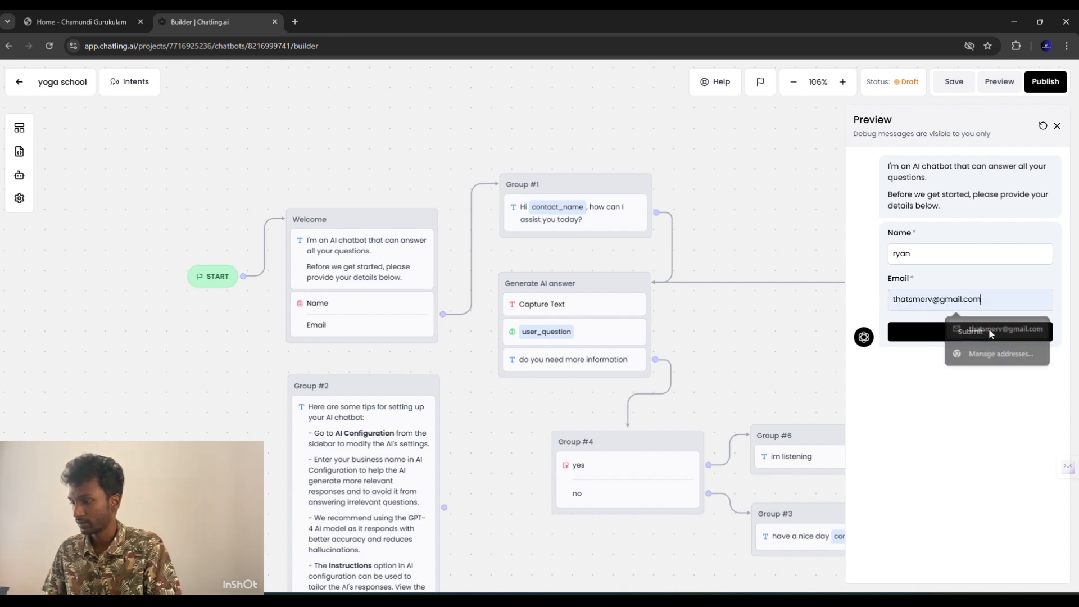
left_click(933, 337)
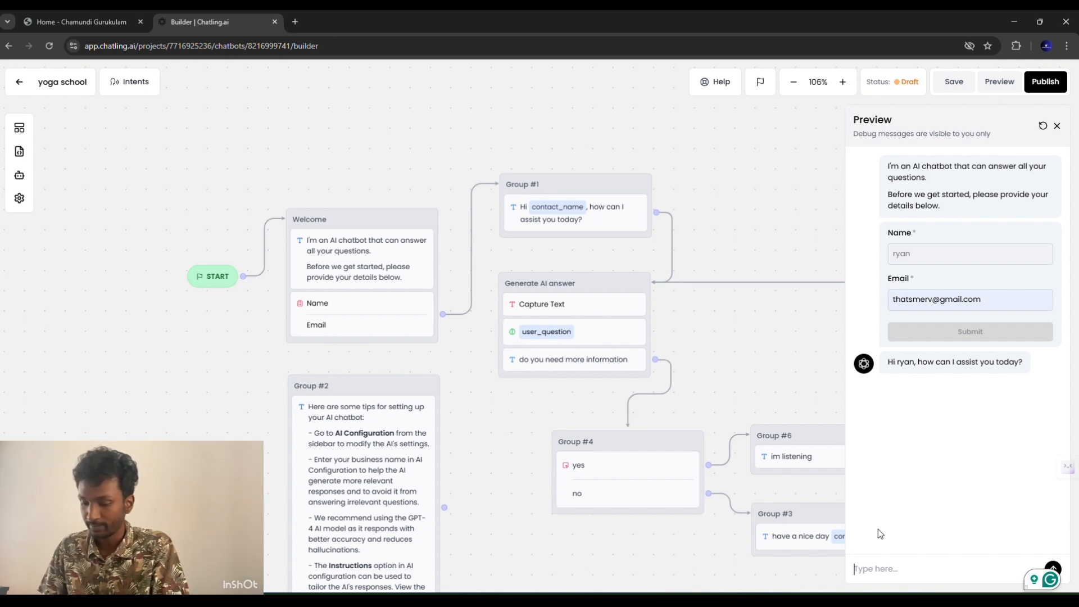
Ask the preview chatbot "how many forms of martial arts does guru know"
type("ho")
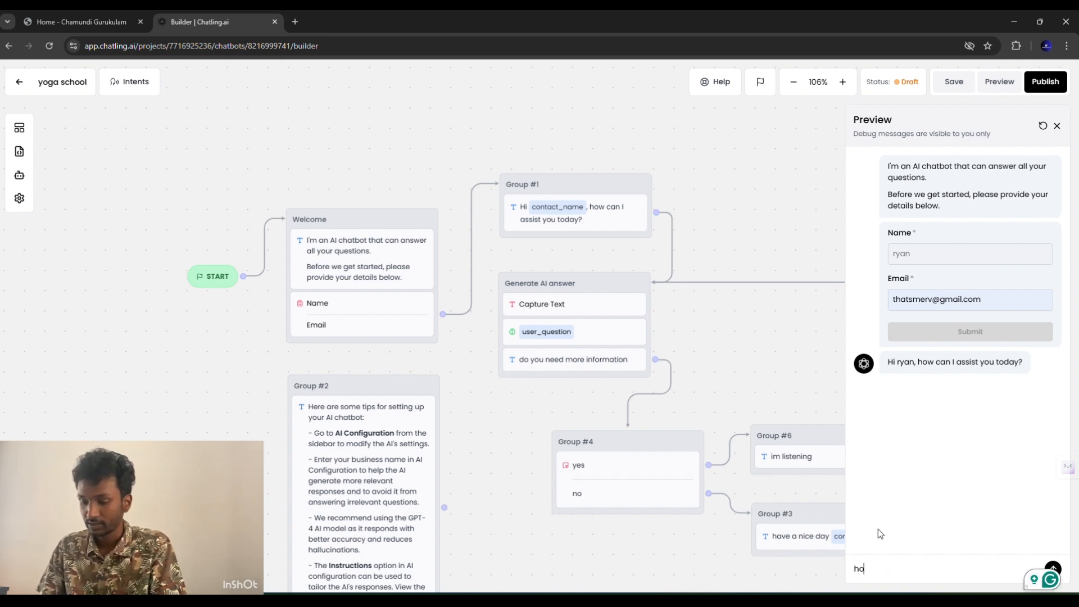
type("w many ")
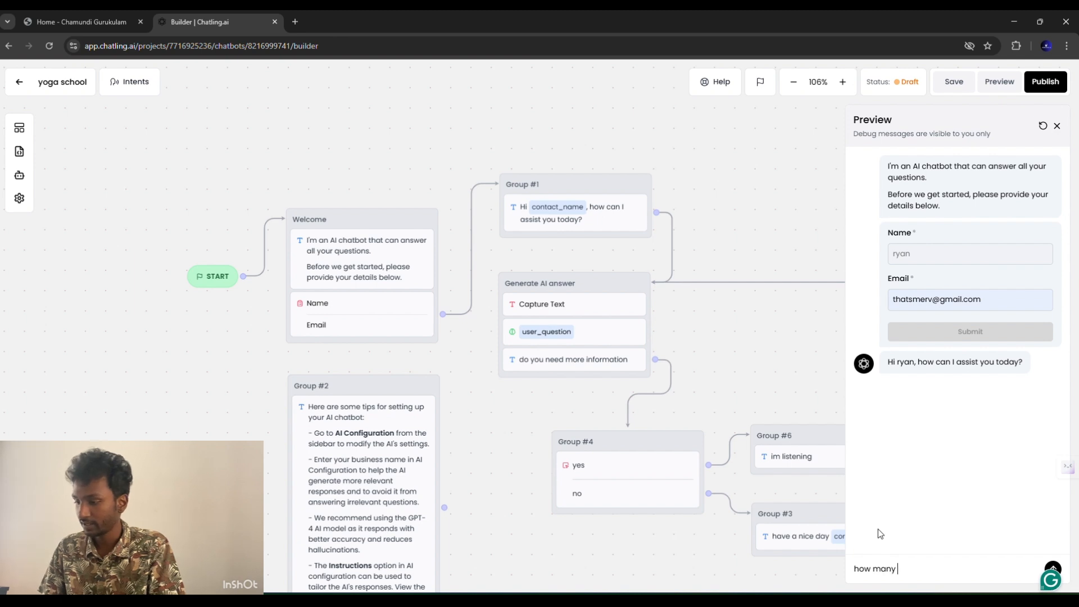
type("forms of ")
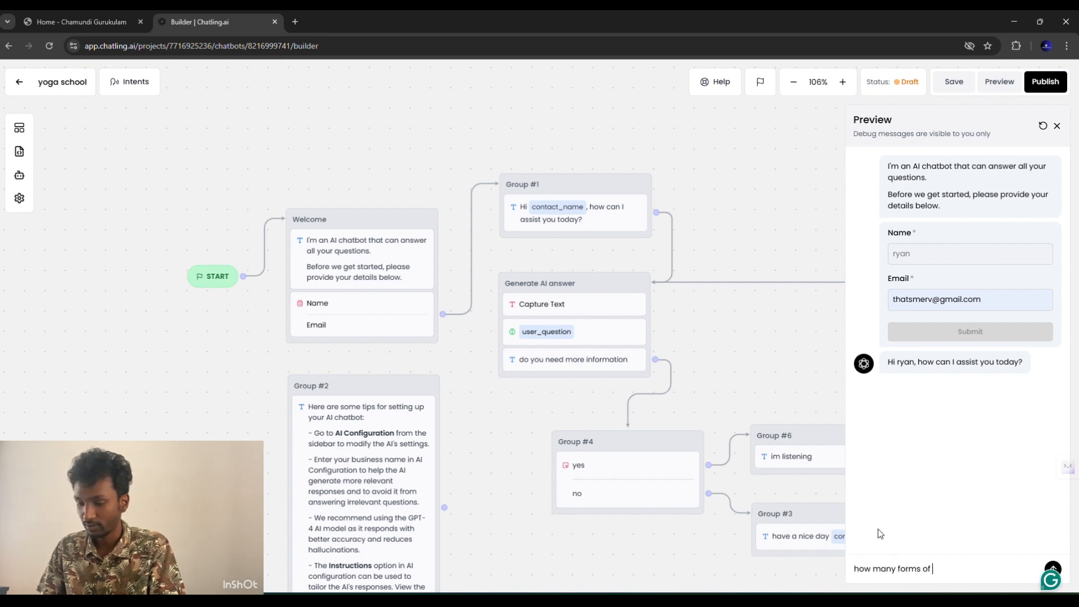
type("marti")
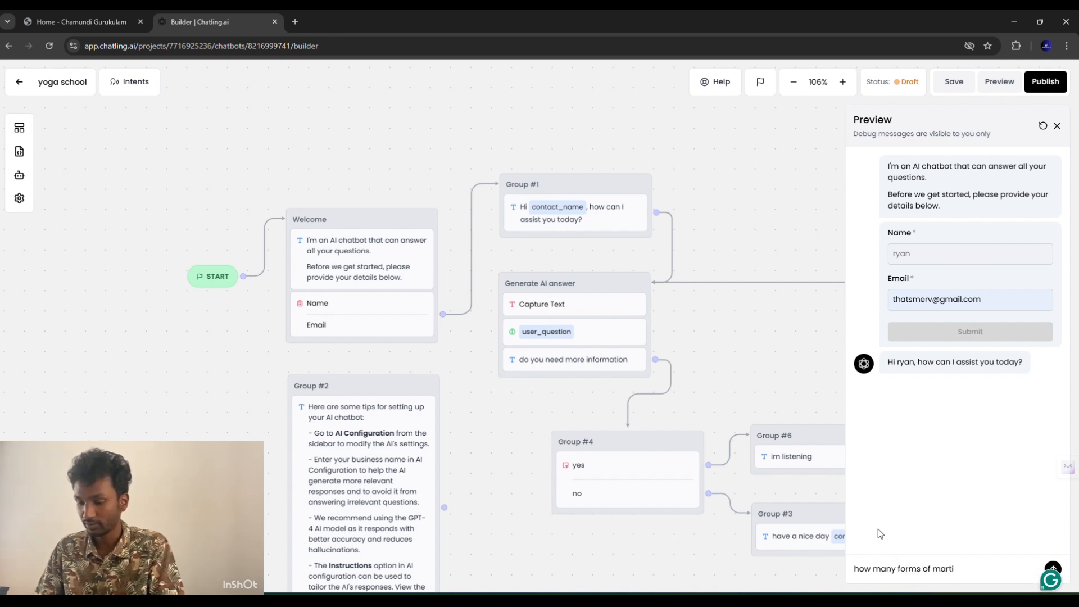
type("al a")
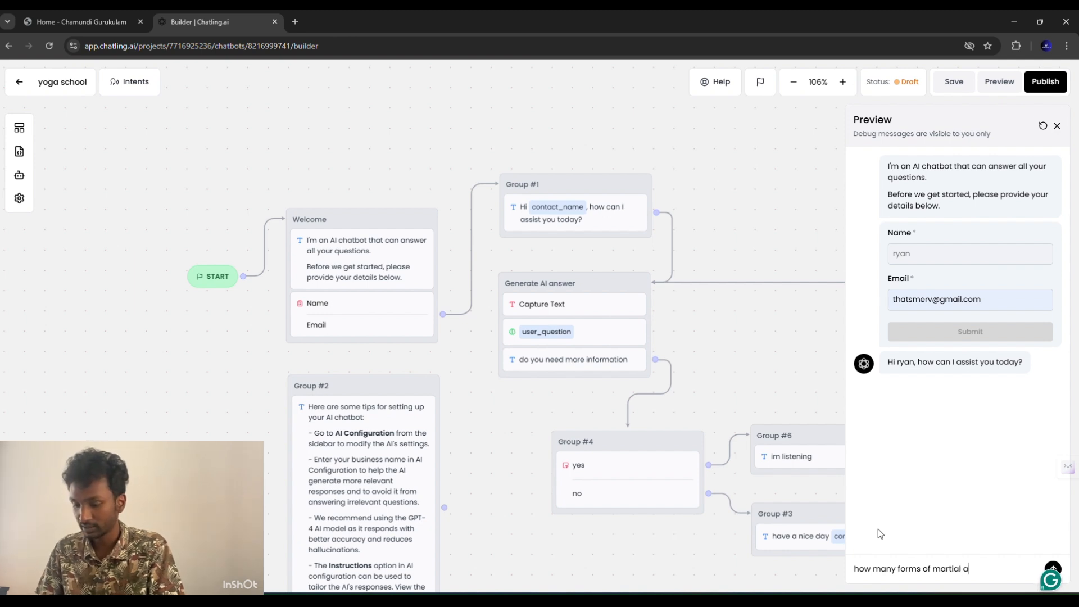
type("rts doe")
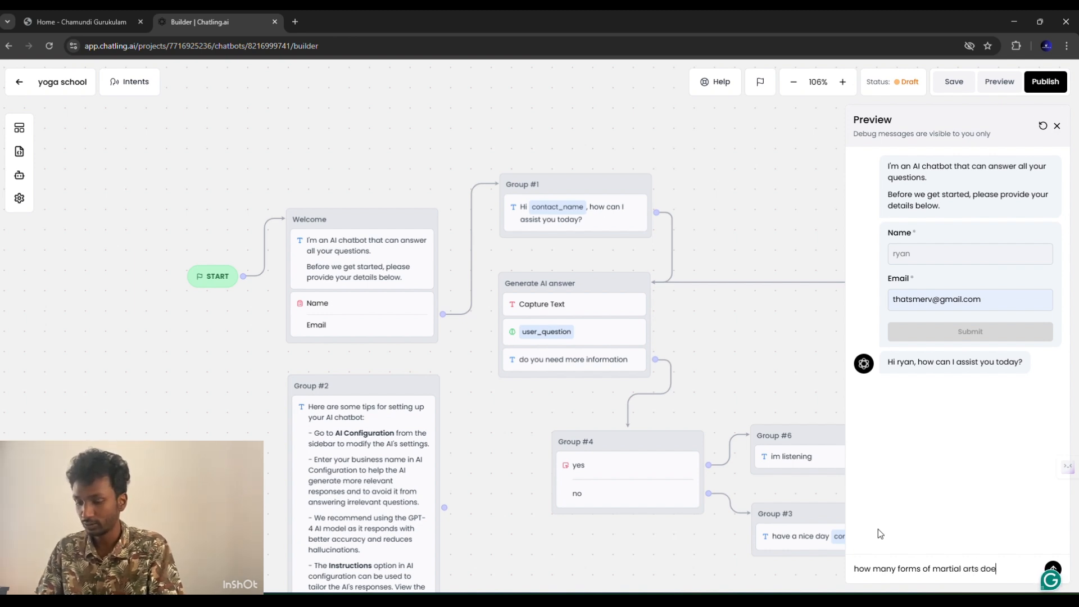
type("s guru")
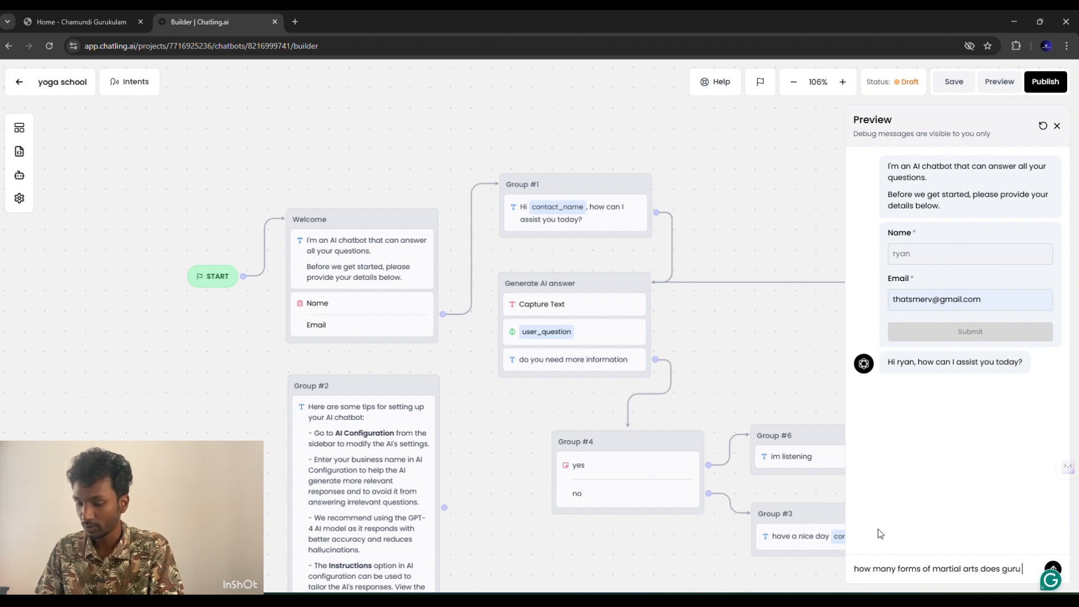
type(" know")
key("Return")
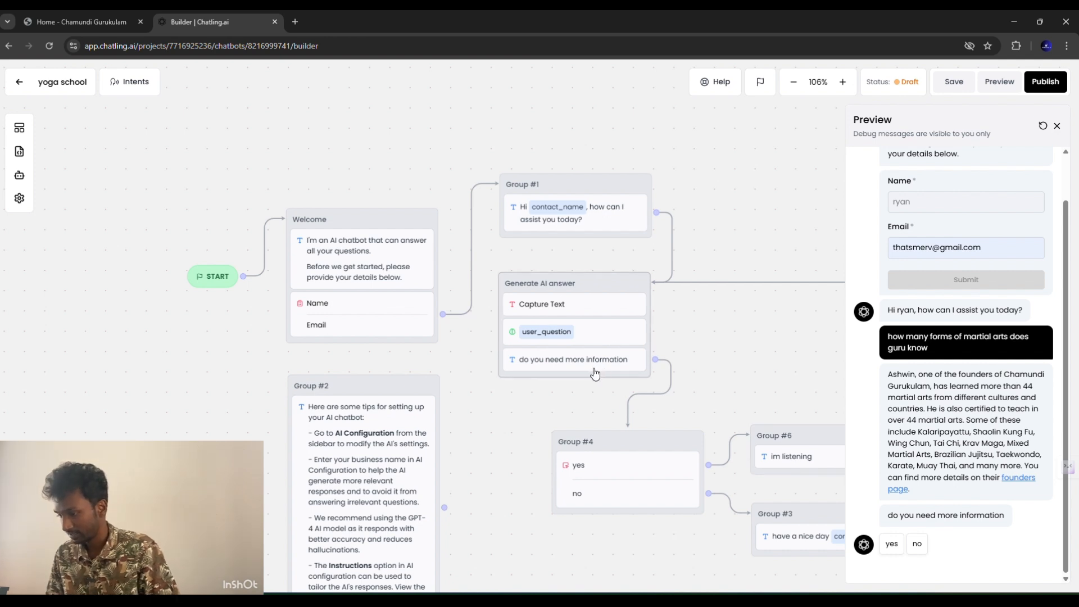
Answer "yes" to needing more information and ask "what programmes are conducted by the gurukulam"
left_click(890, 545)
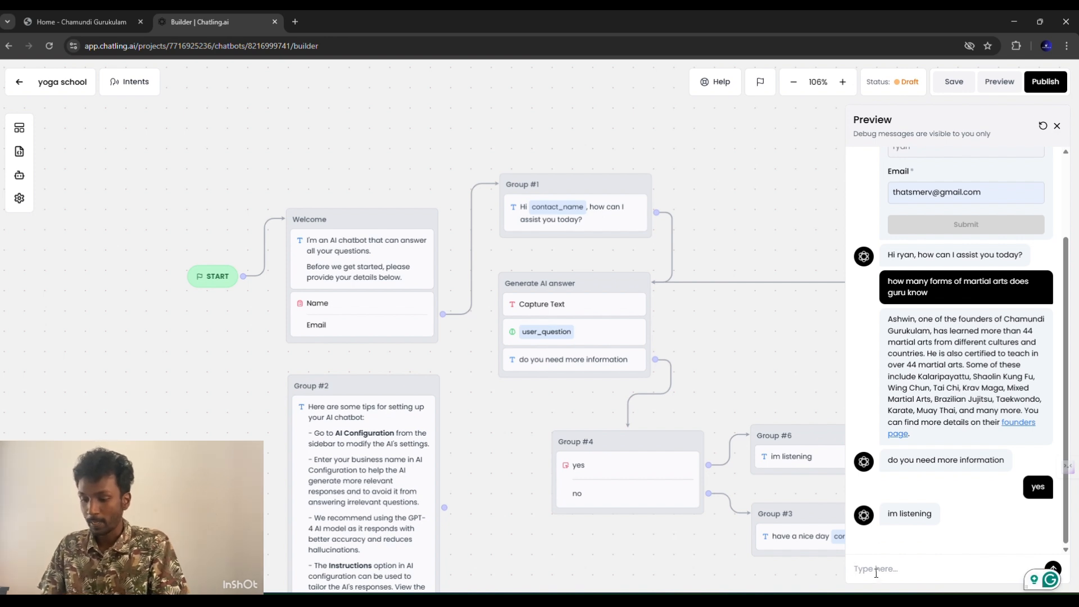
type("wha")
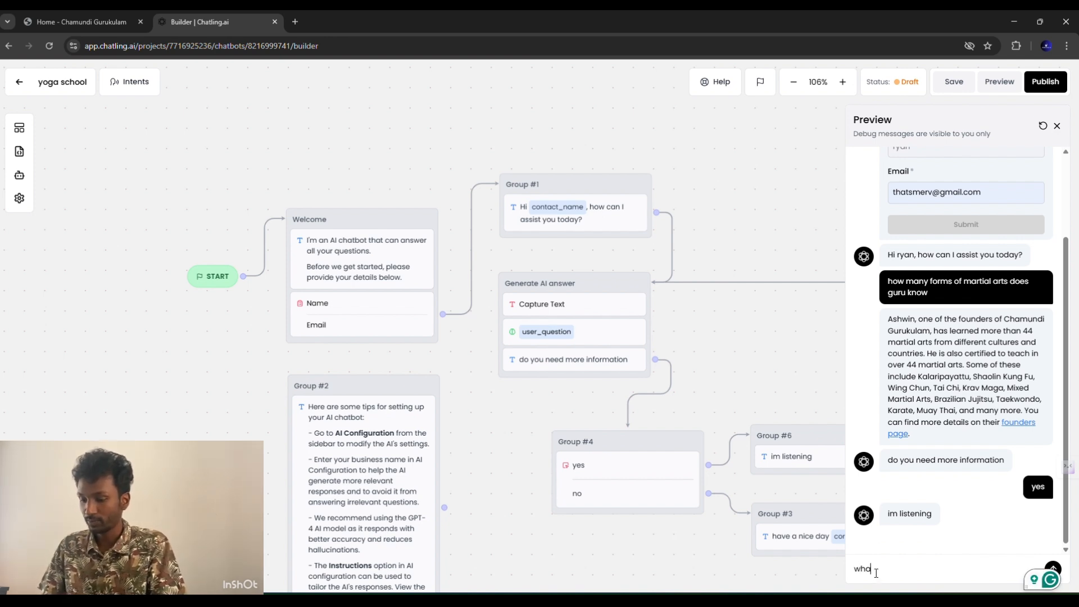
type("t progr")
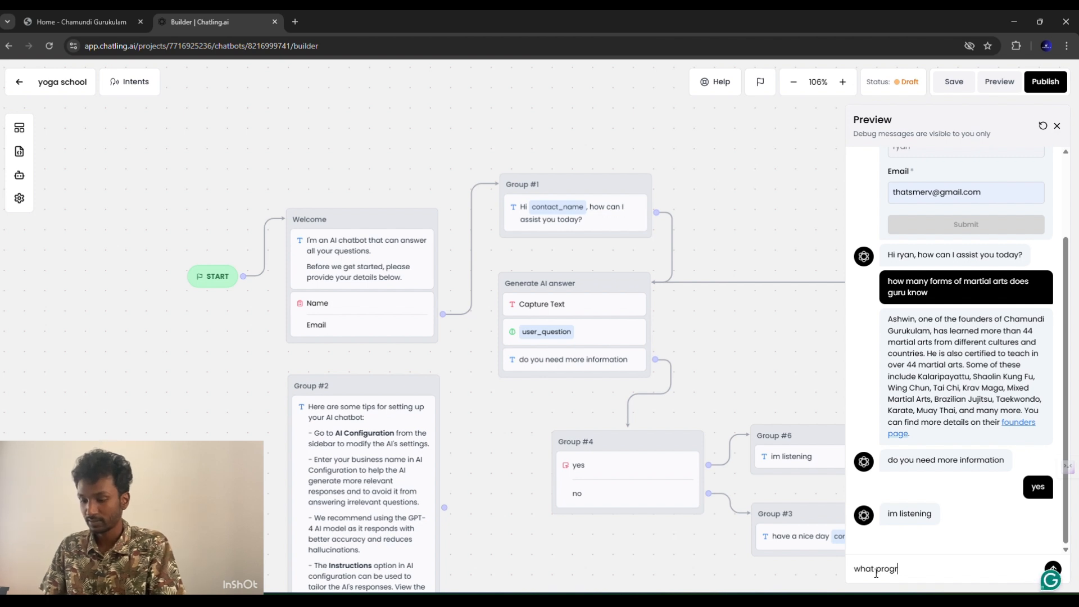
type("ammes are ")
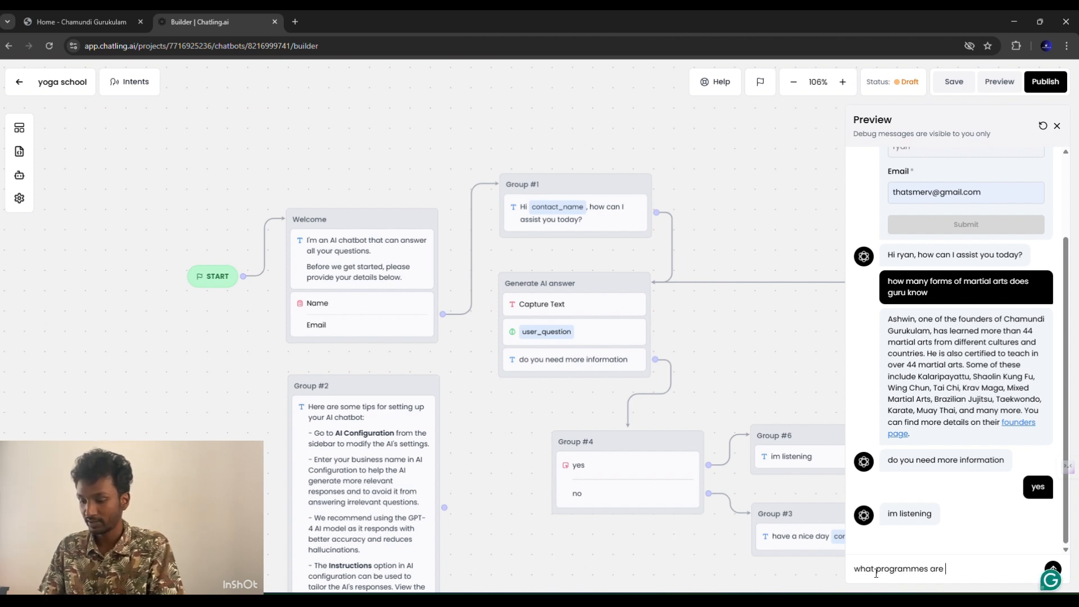
type("conduc")
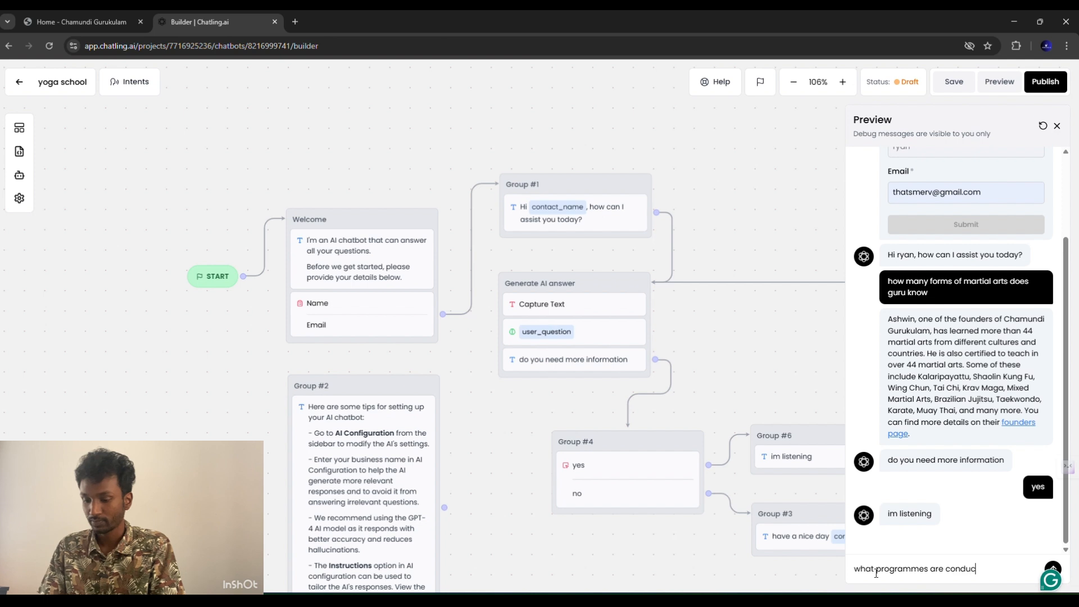
type("ted by t")
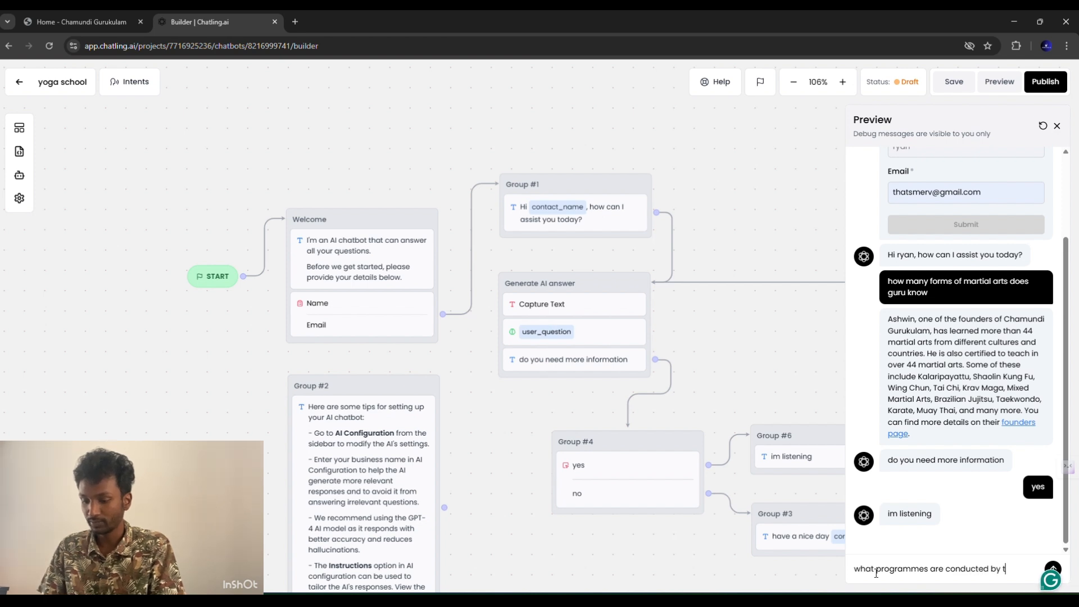
type("he gur")
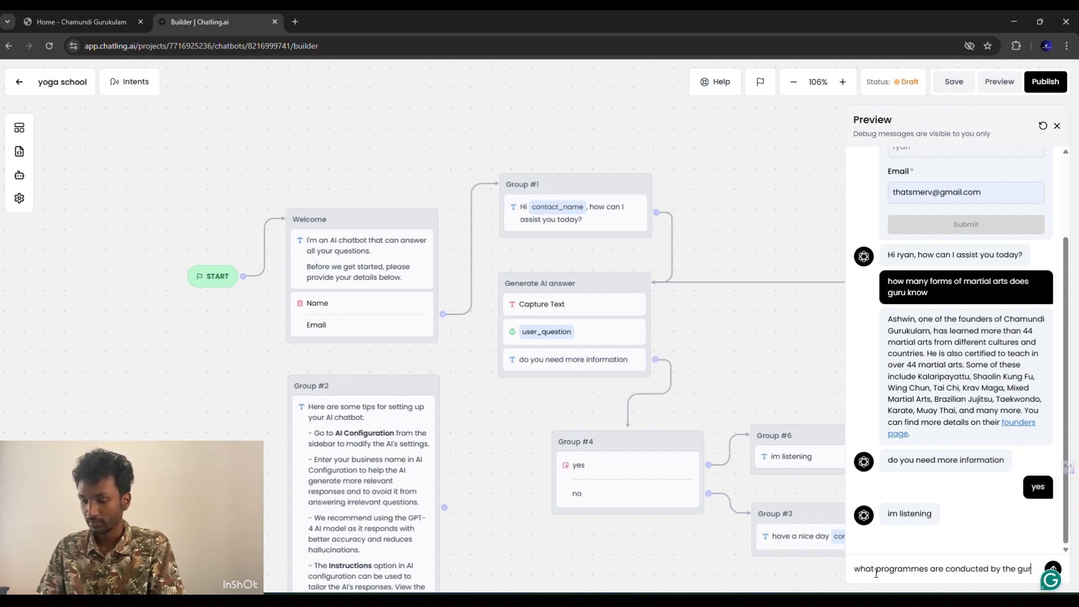
type("ukulam")
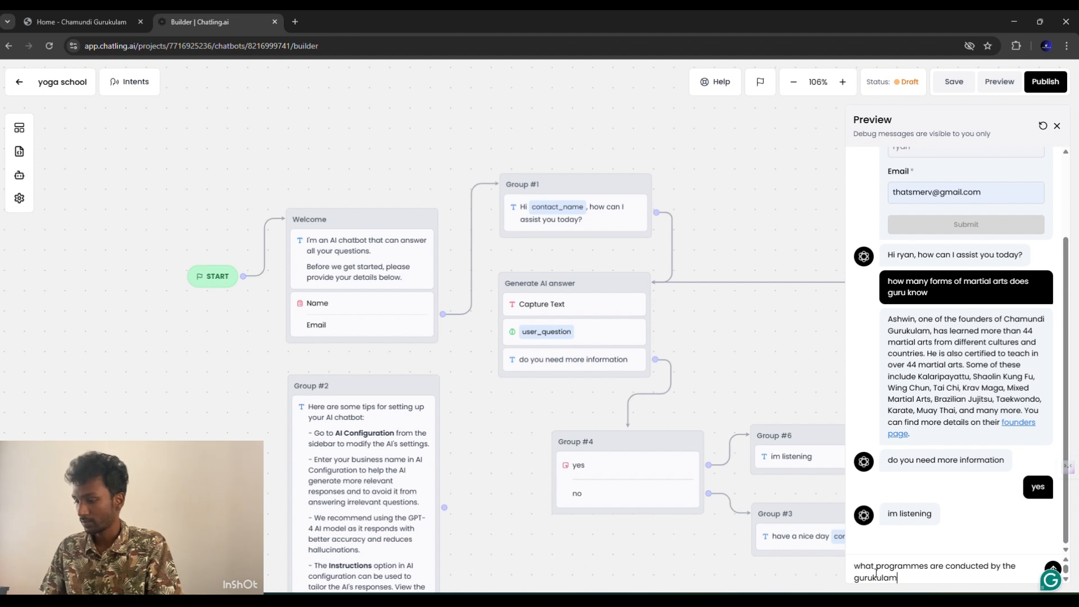
key("Return")
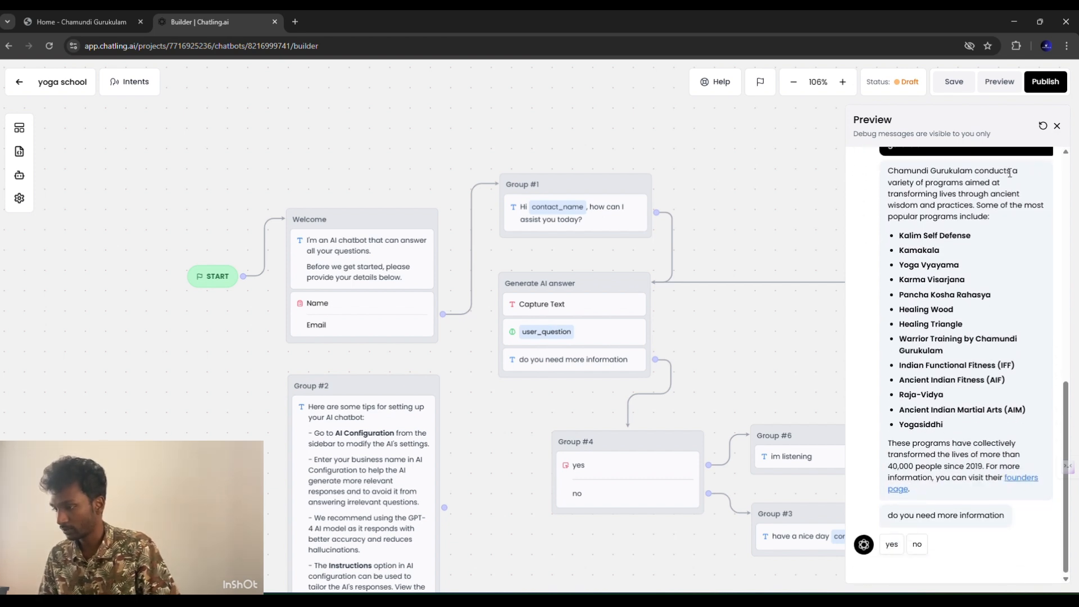
Test the "no" reply to the more-information question and close the preview chat
mouse_move(955, 315)
left_mouse_down()
mouse_move(953, 264)
mouse_move(952, 397)
left_mouse_up()
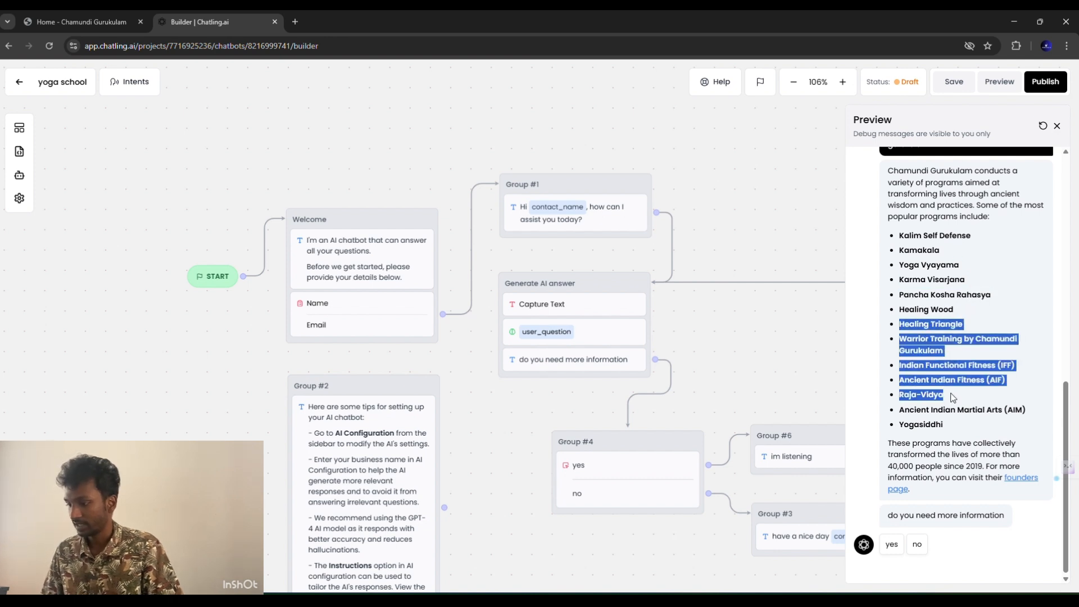
left_click(917, 545)
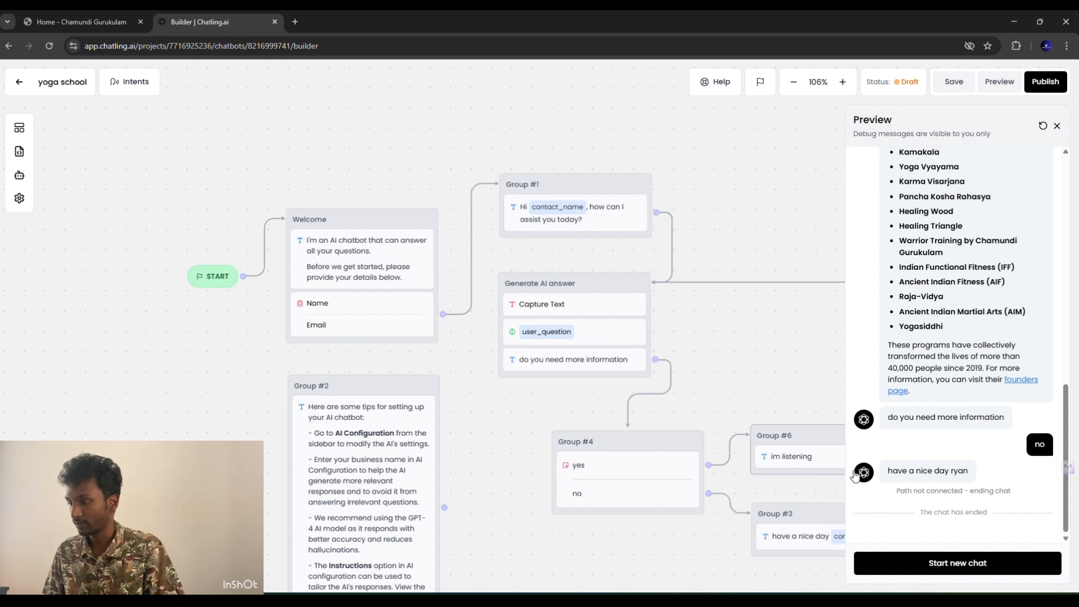
left_click(1055, 127)
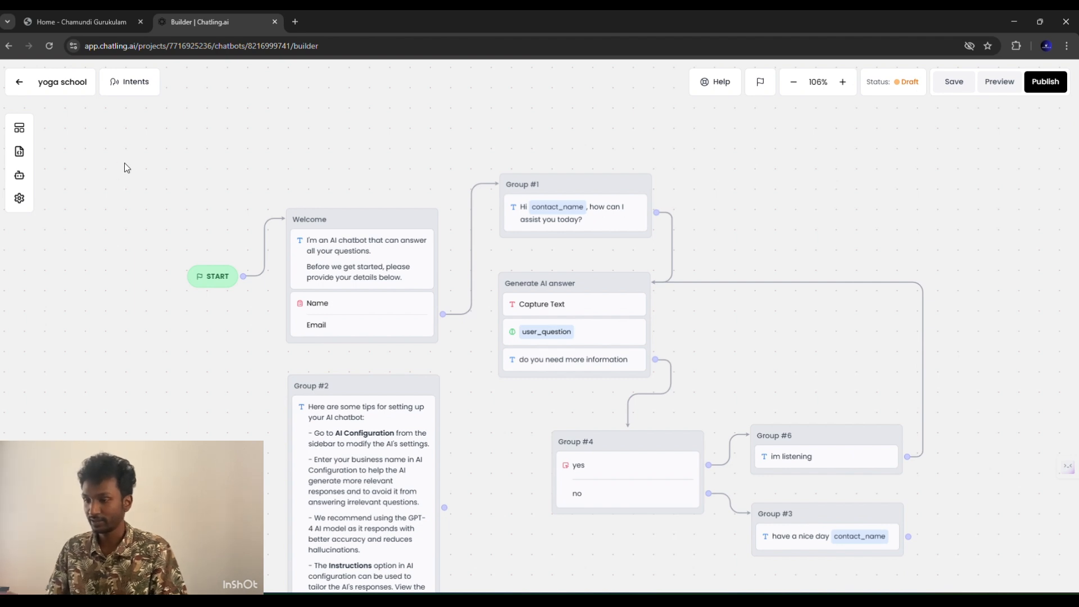
Cancel leaving the builder and save the chatbot's updated conversation flow
scroll(125, 168, "down", 2)
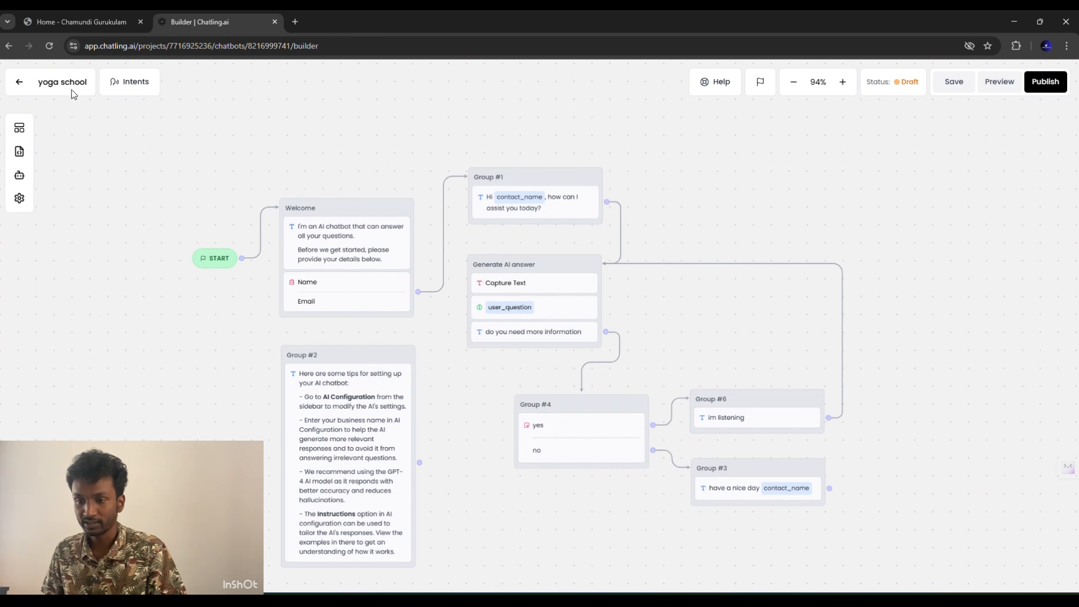
left_click(20, 86)
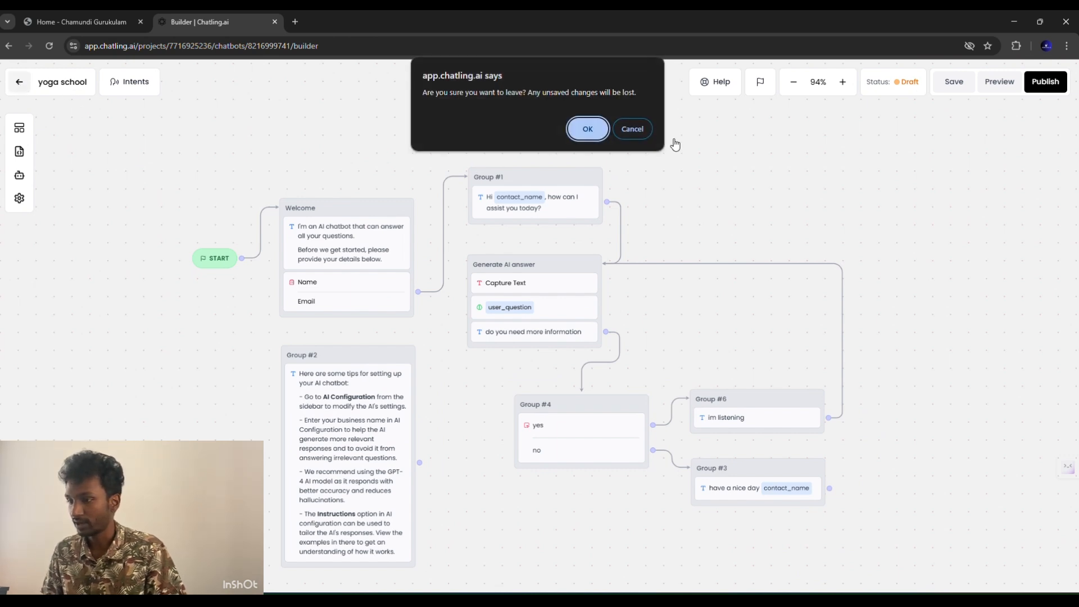
left_click(628, 131)
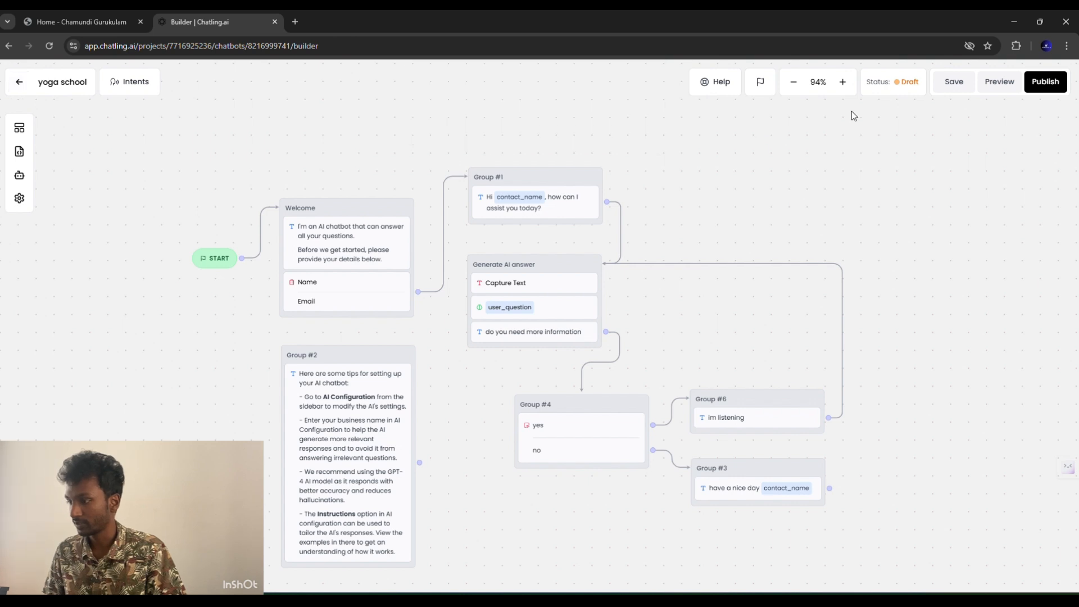
left_click(949, 82)
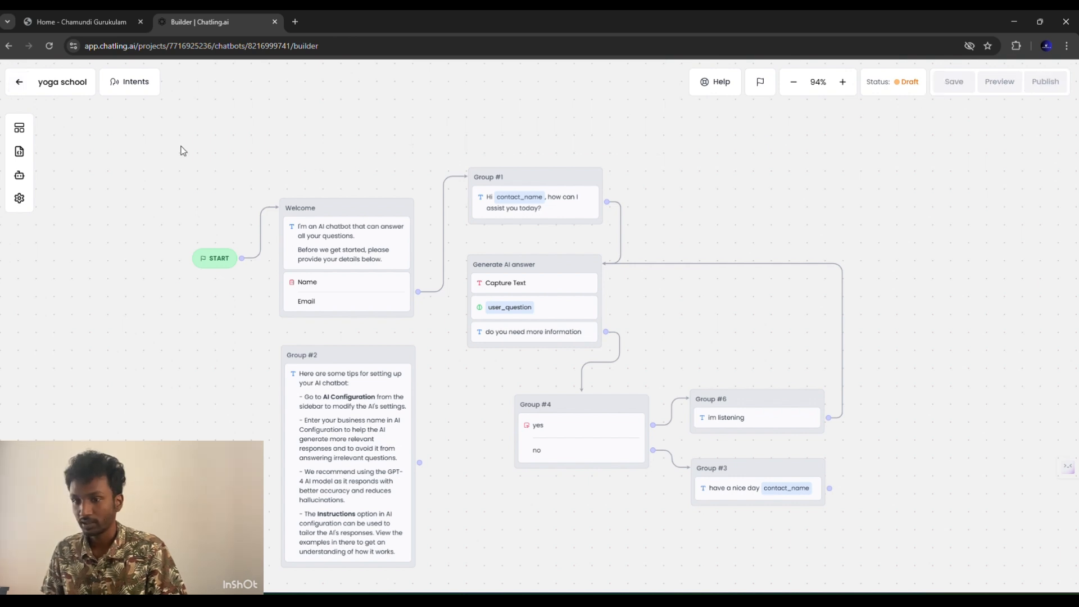
Leave the flow builder, open the chatbot's appearance settings and look at the primary color choices
left_click(22, 85)
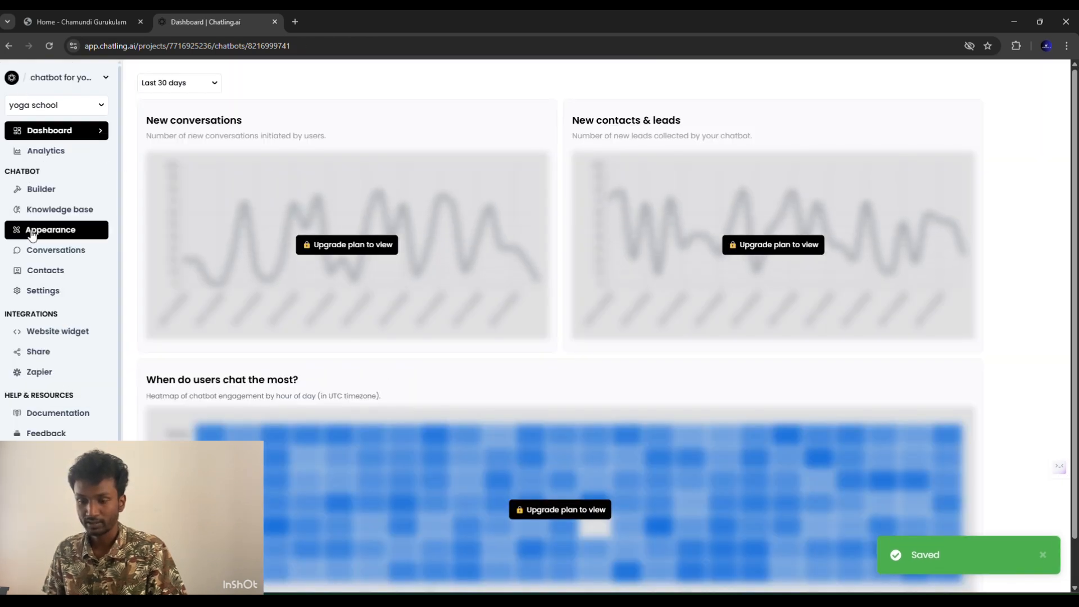
left_click(75, 231)
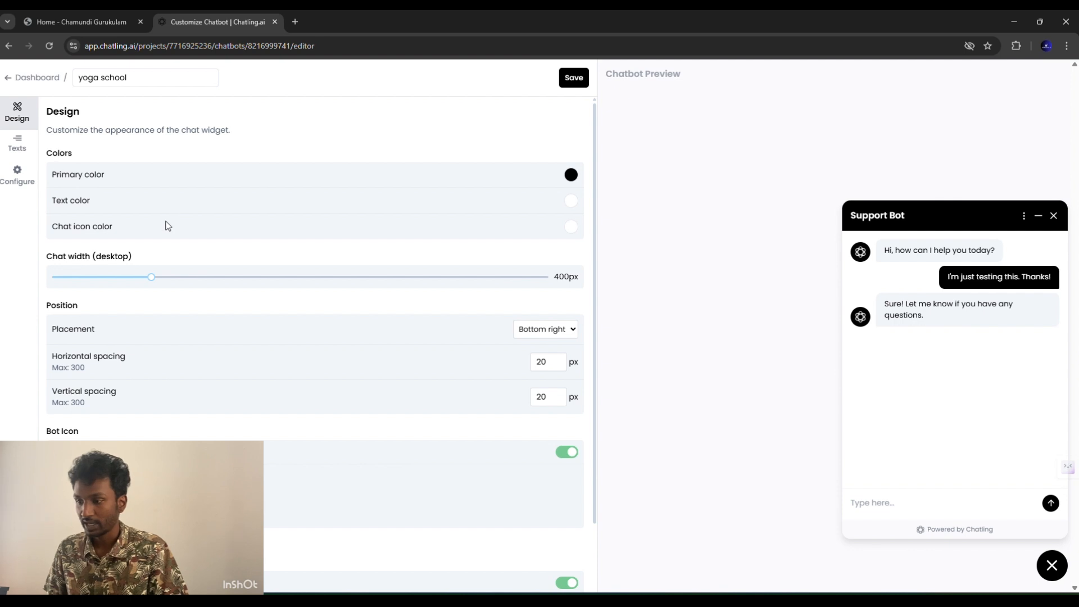
left_click(570, 176)
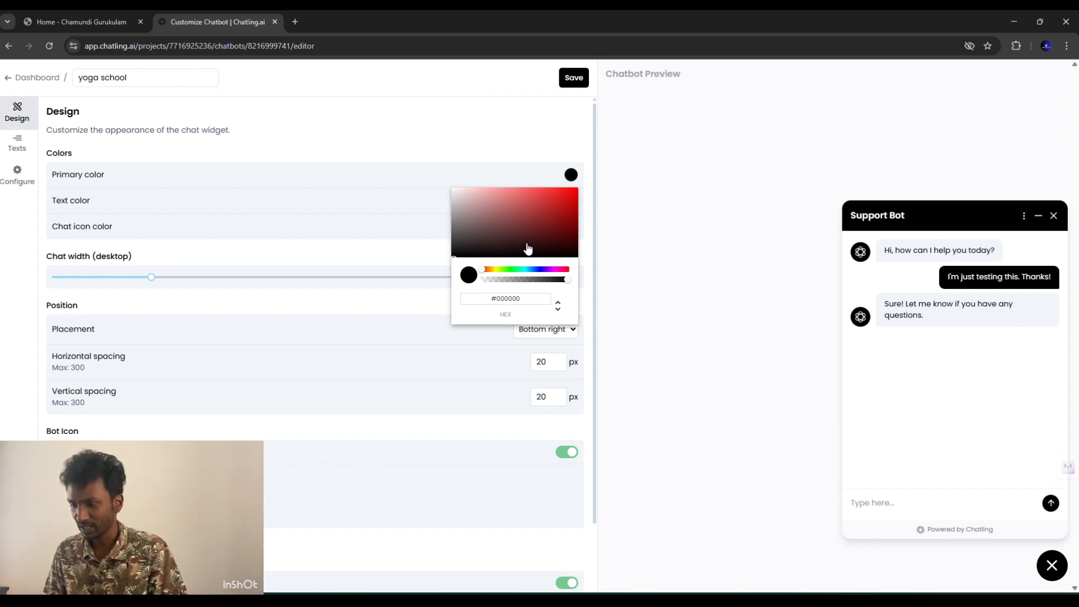
left_click(719, 254)
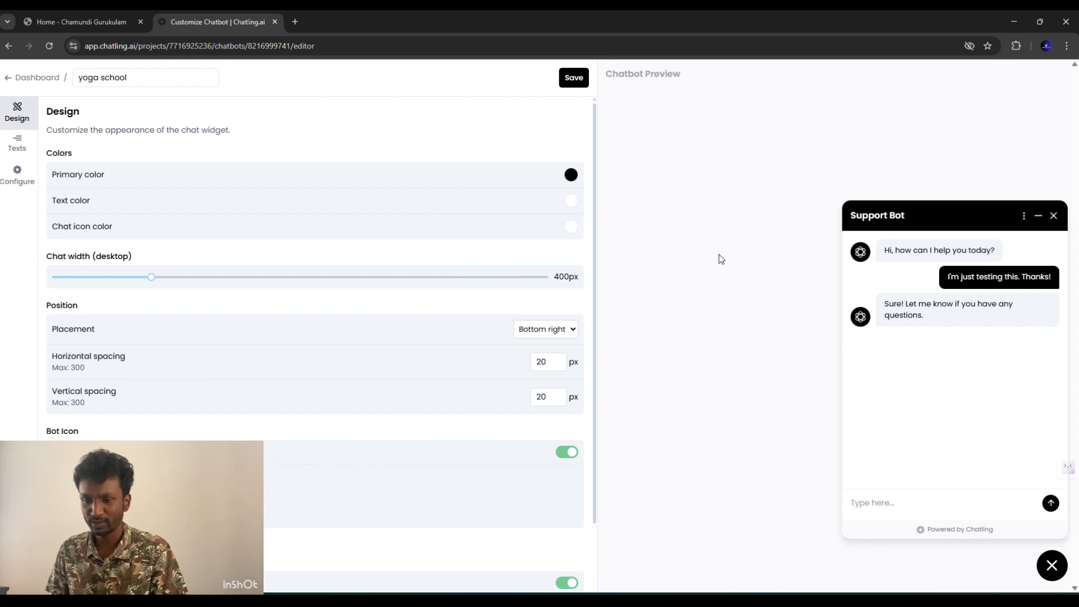
Replace the bot icon image with the round logo capture "Home Page - Courses - Google Chrome" from the Captures folder
scroll(402, 404, "down", 2)
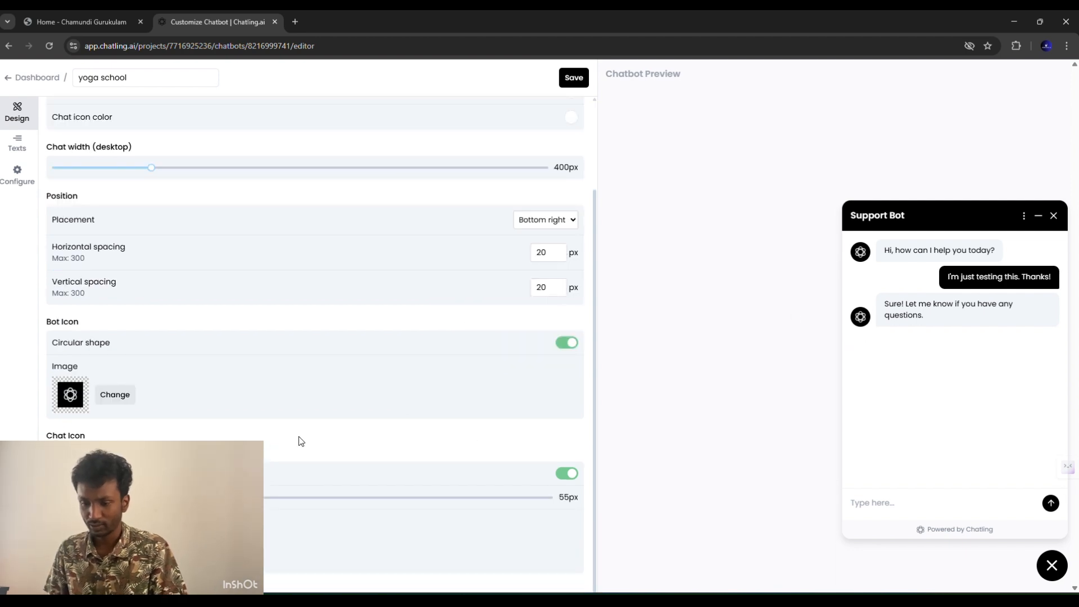
left_click(116, 400)
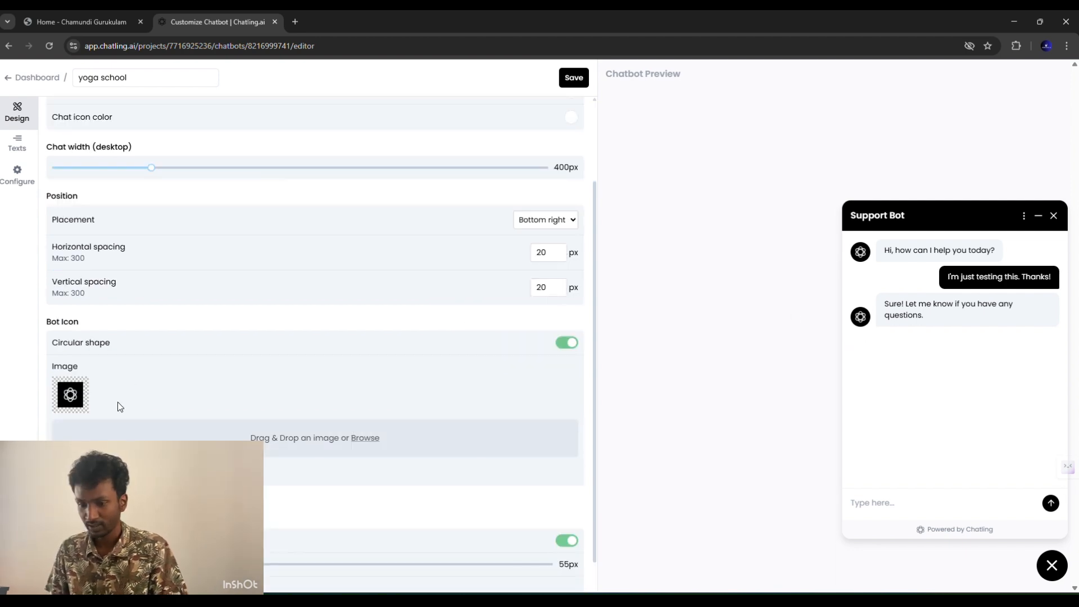
left_click(360, 440)
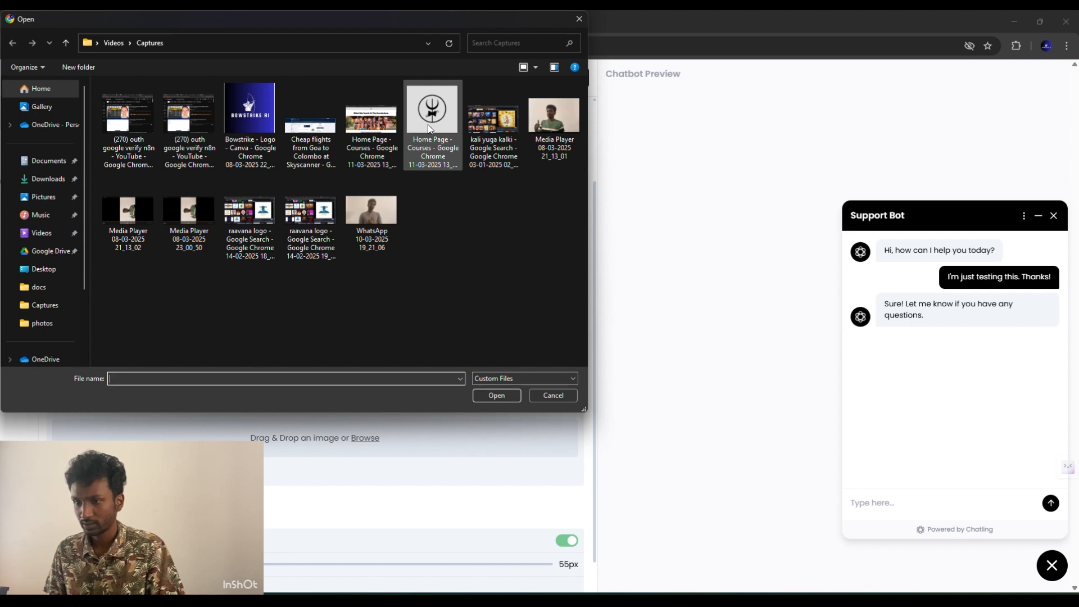
left_click(427, 123)
left_click(485, 396)
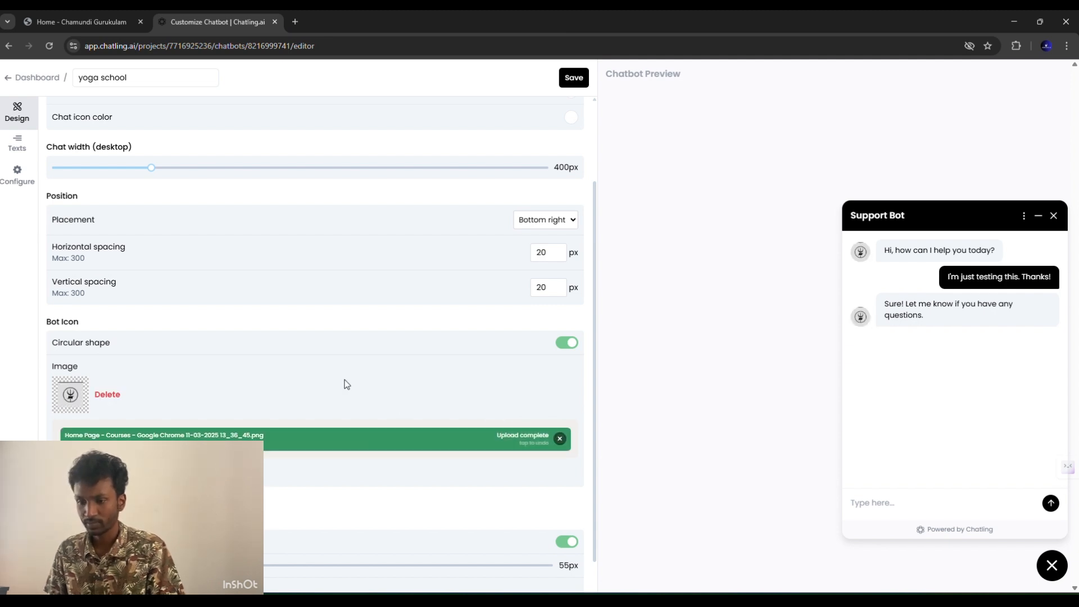
scroll(345, 380, "up", 2)
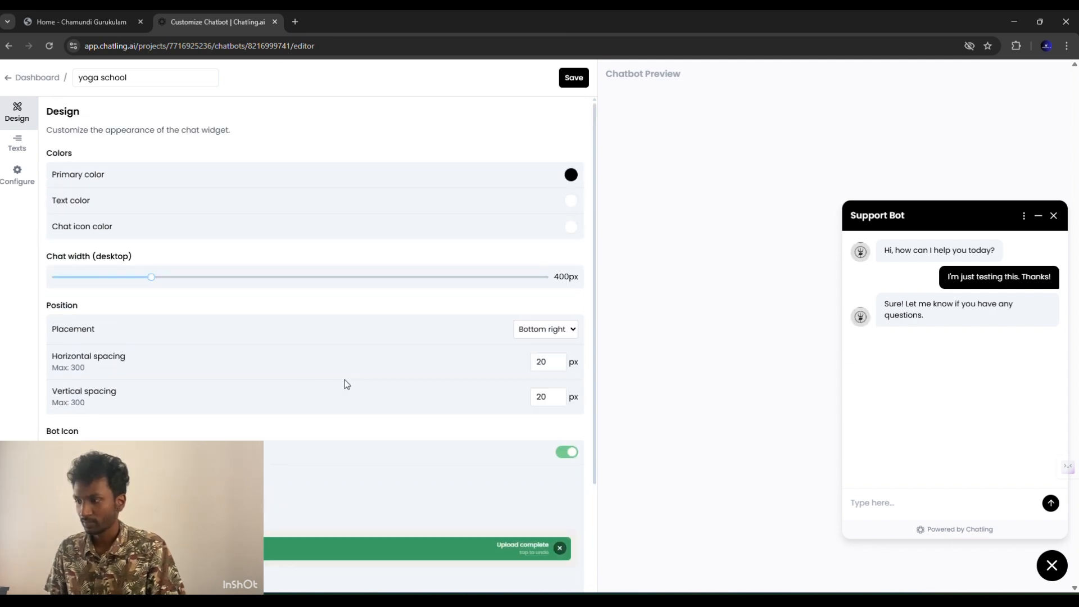
Change the chat widget's header title to "chamundi ai bot" and save the chatbot's appearance
left_click(17, 145)
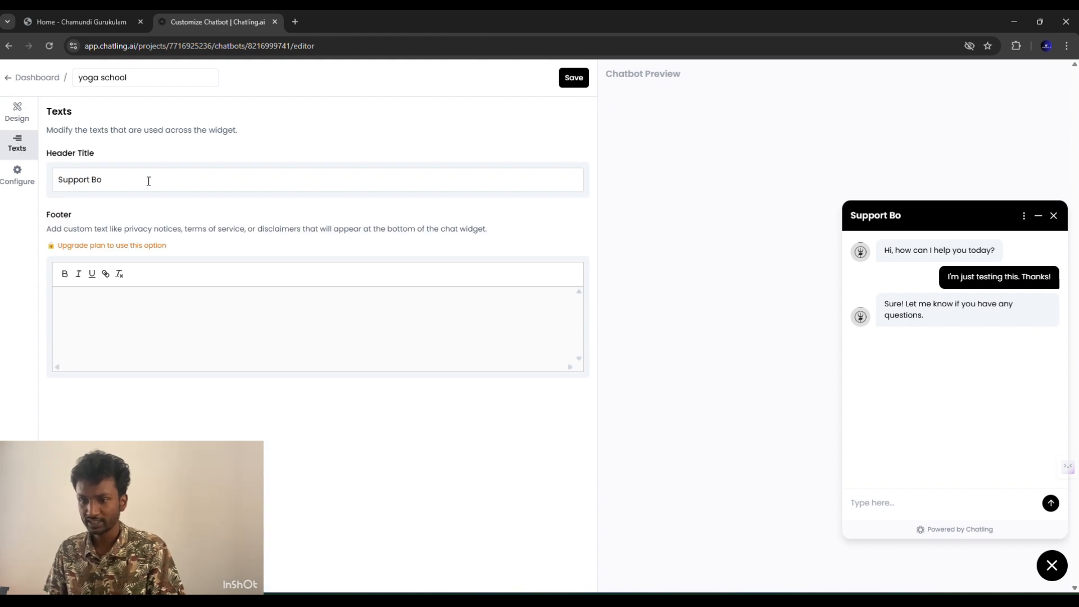
key("BackSpace")
key("BackSpace")
key("BackSpace")
key("BackSpace")
key("BackSpace")
key("BackSpace")
key("BackSpace")
key("BackSpace")
key("BackSpace")
key("BackSpace")
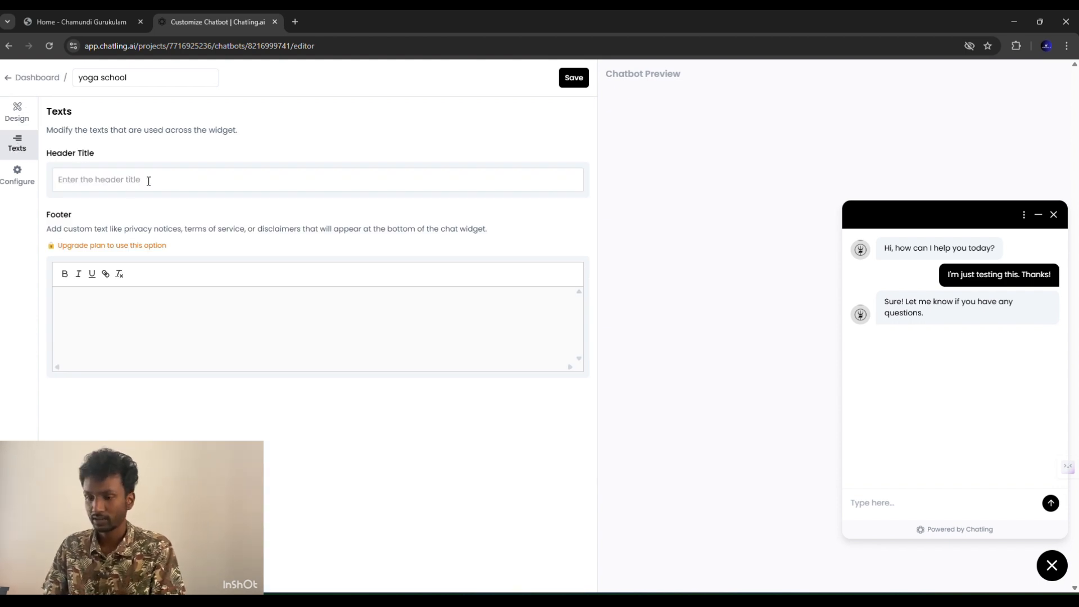
type("c")
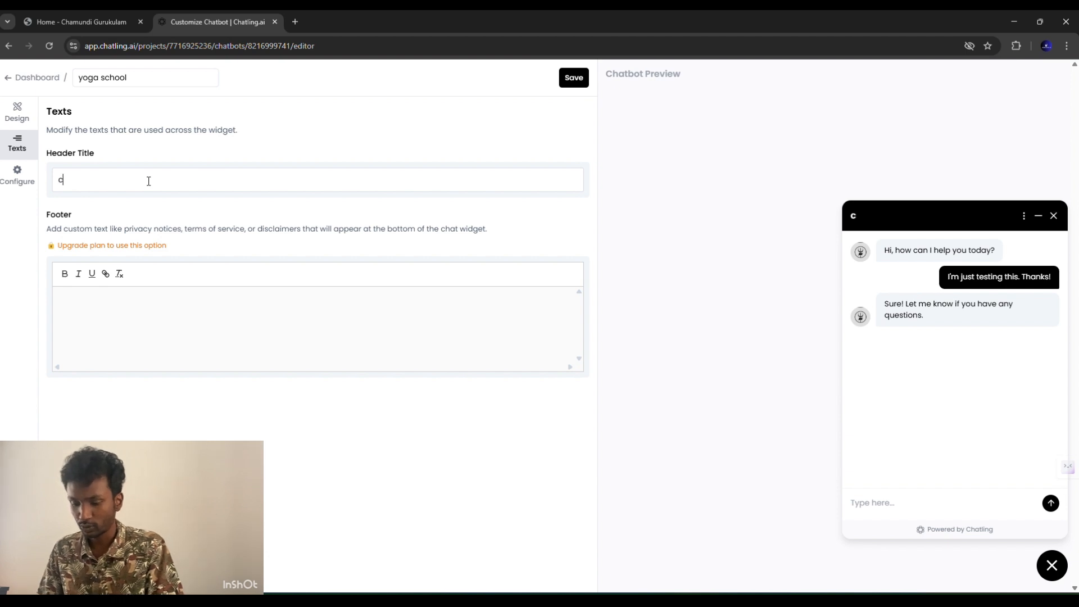
type("hamundi ai bot")
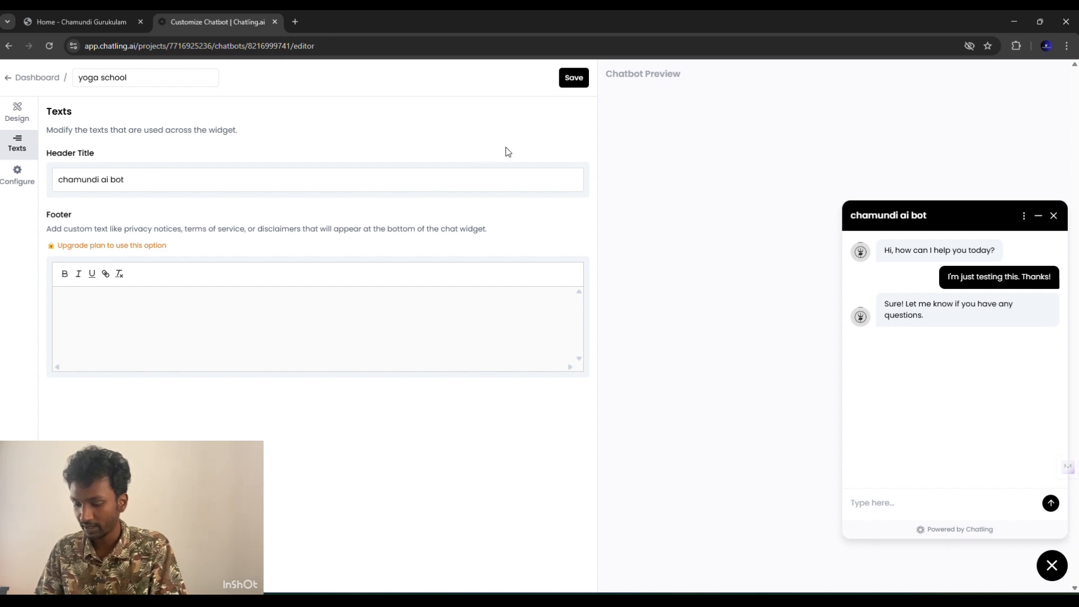
left_click(581, 82)
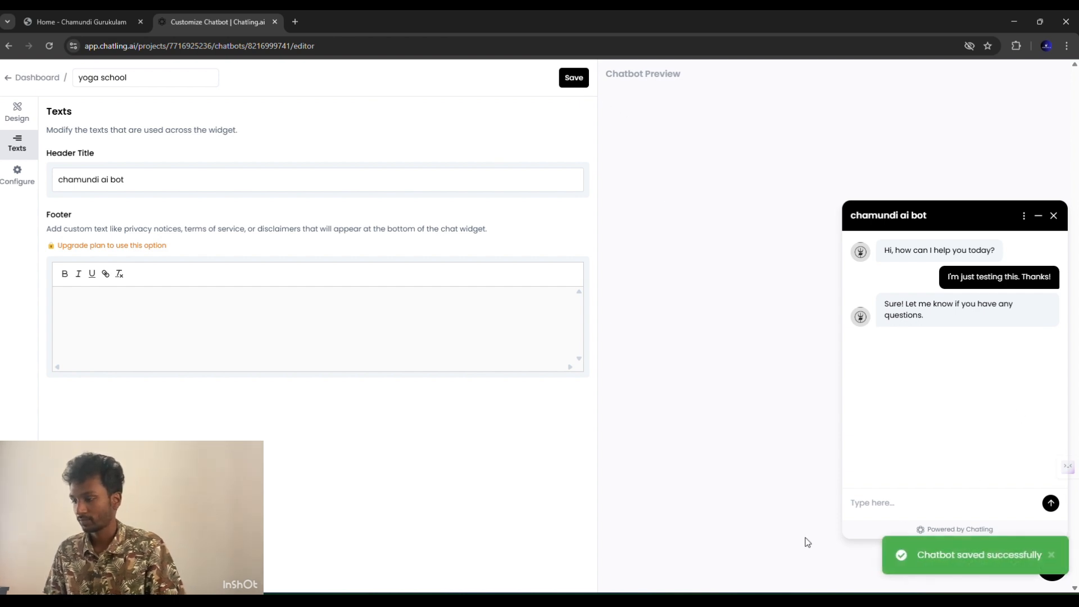
Open the chatbot's conversations and read the most recent preview chat through to the answer about the gurukulam's programmes
left_click(12, 81)
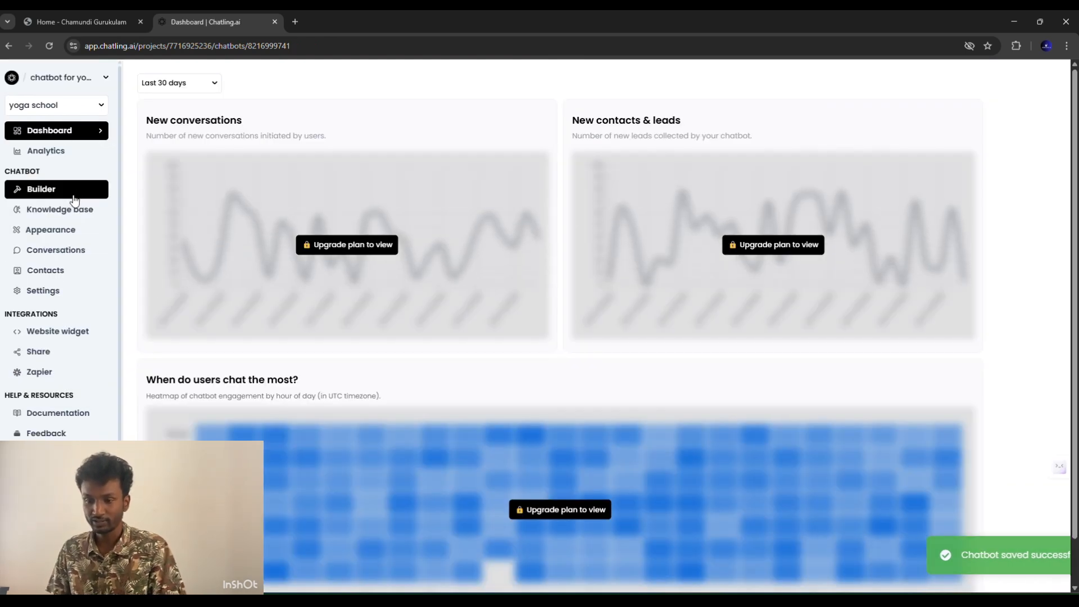
left_click(80, 254)
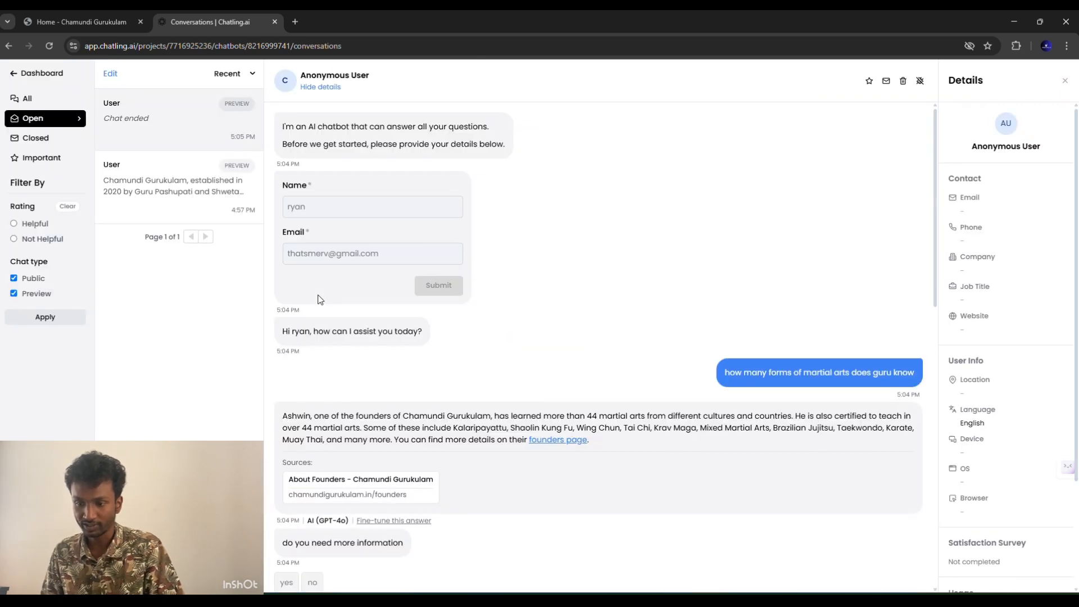
left_click(179, 189)
left_click(189, 116)
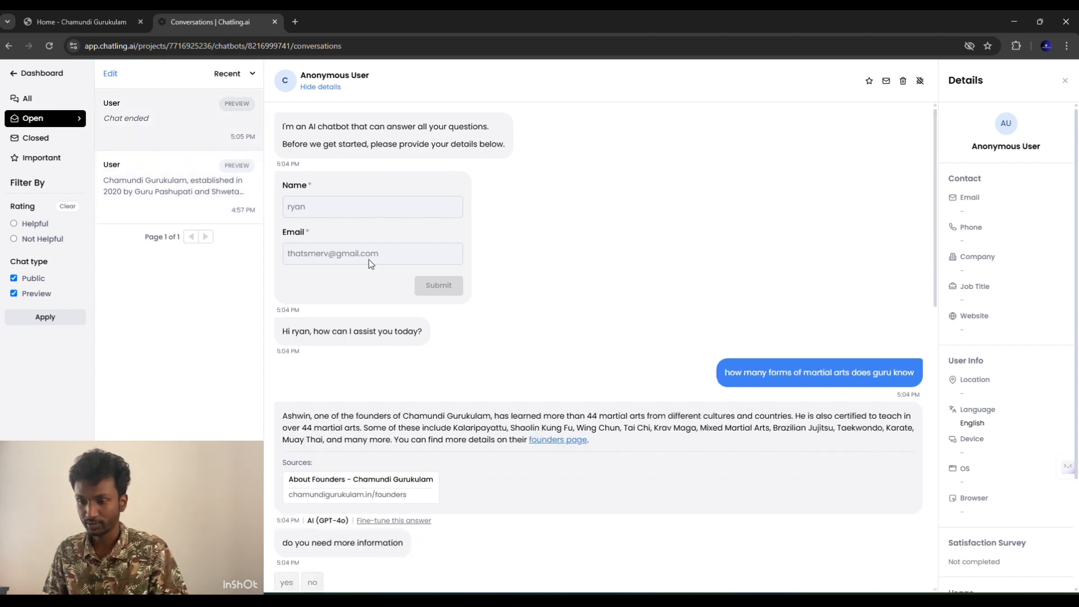
scroll(606, 299, "down", 3)
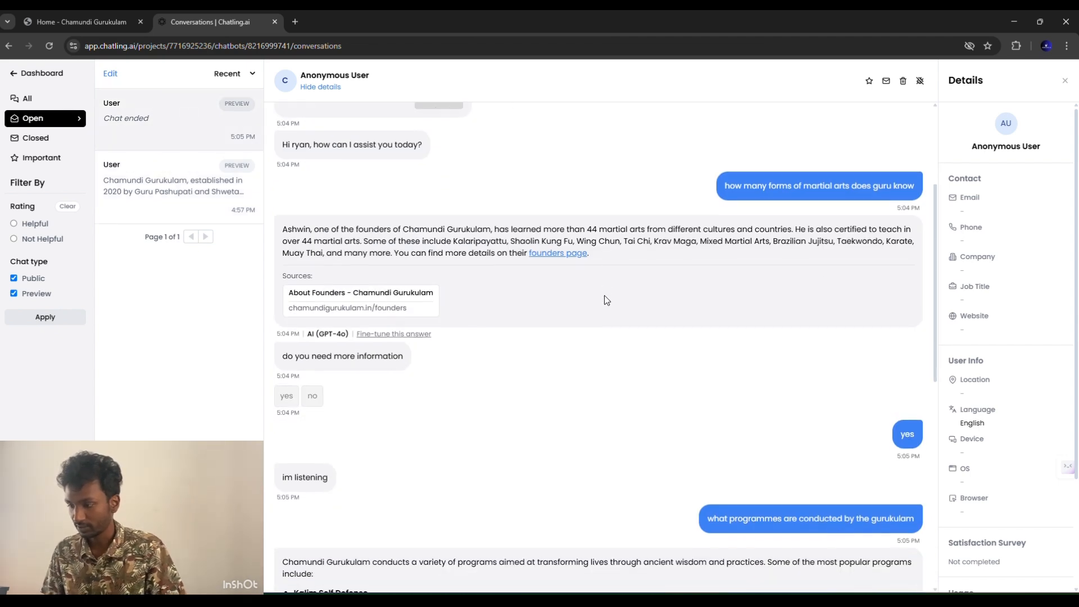
scroll(605, 300, "up", 3)
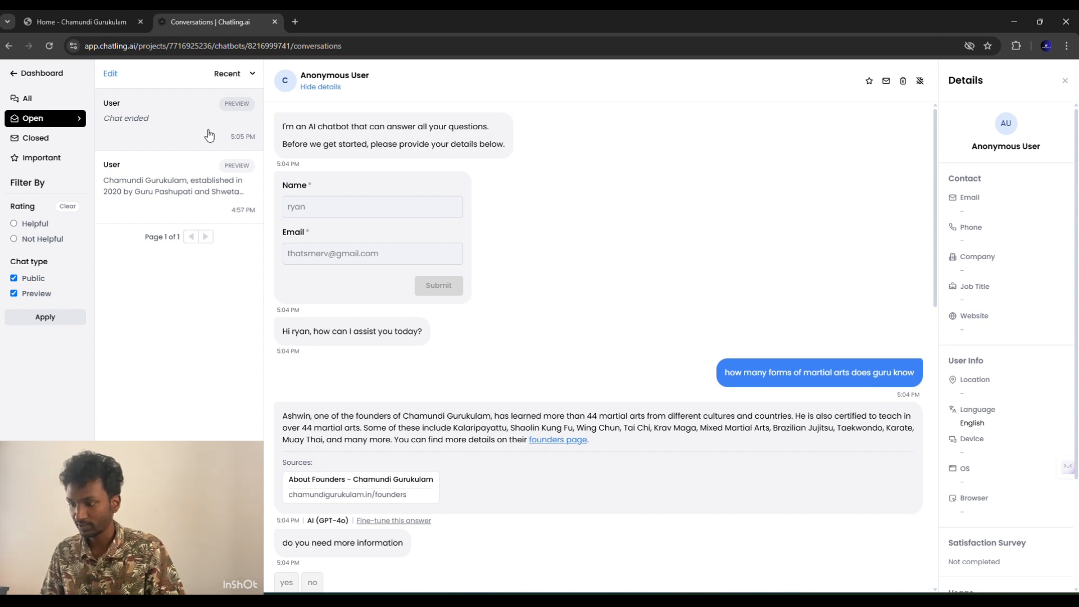
scroll(686, 377, "down", 9)
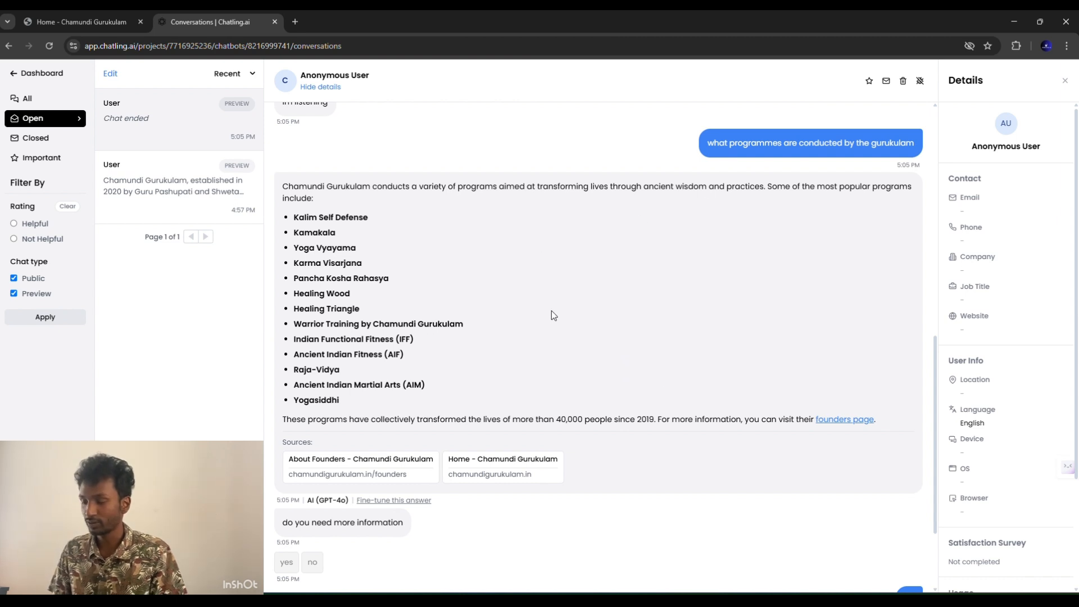
Fine-tune the programmes answer by appending "all these programmes are taught to students who have completed devi sparsha programme." and submit it
left_click(401, 503)
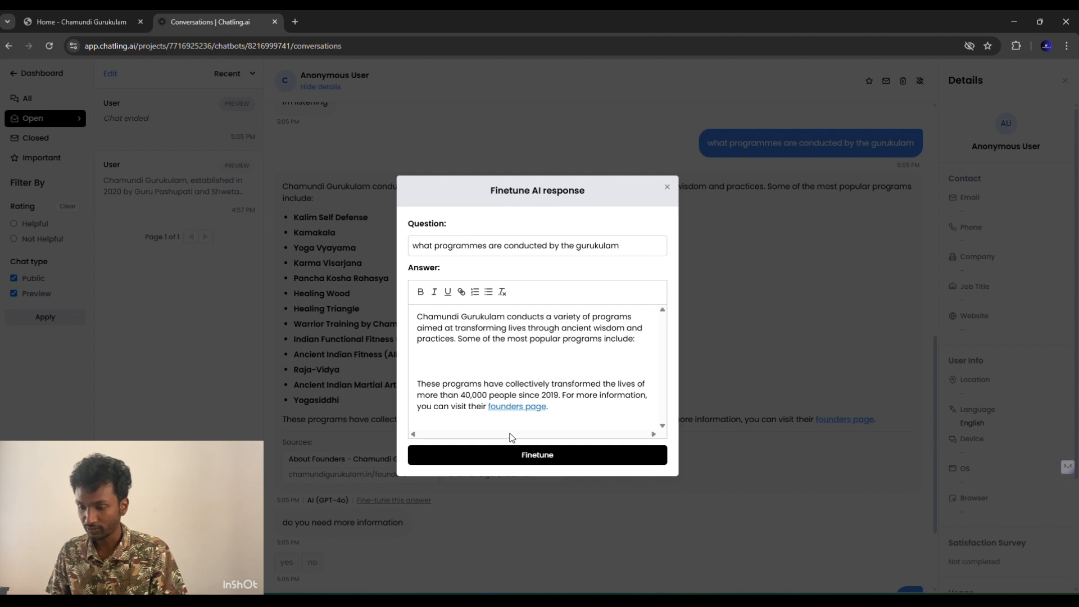
left_click(562, 417)
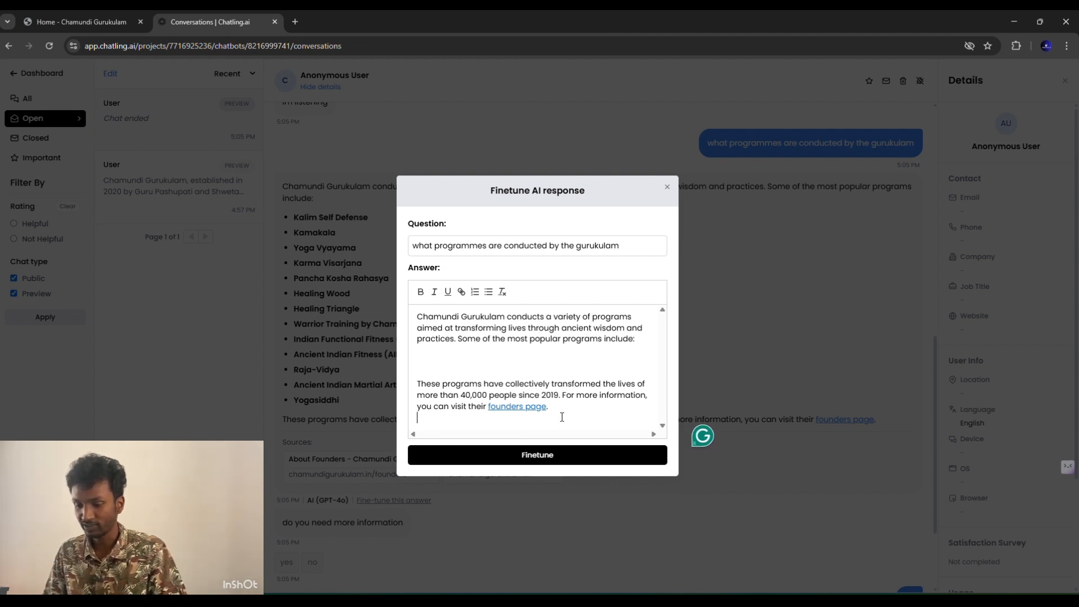
type("all thes")
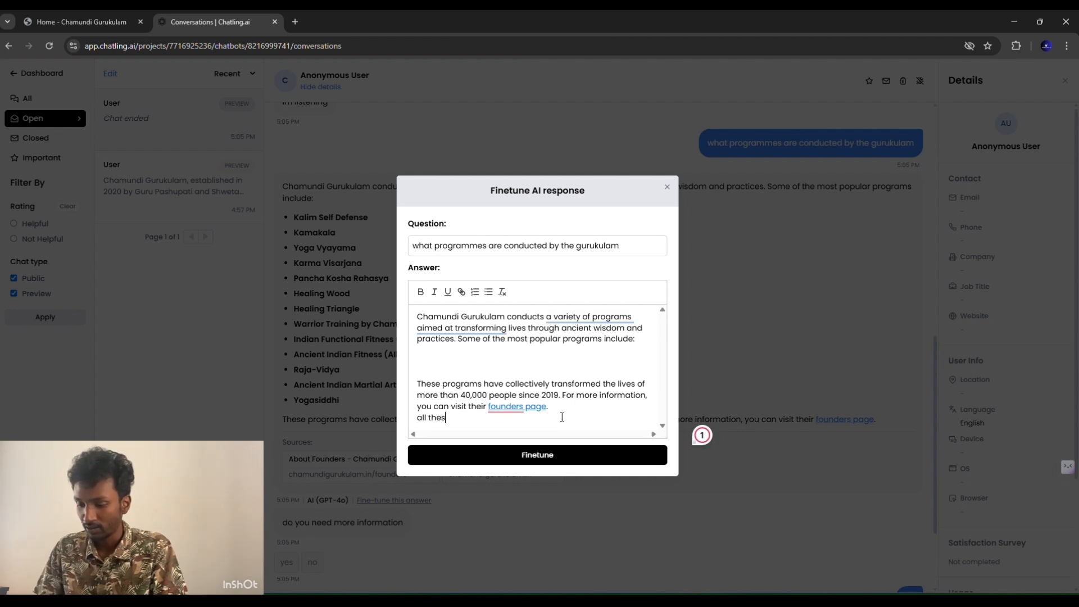
type("e programmes are taught to studen")
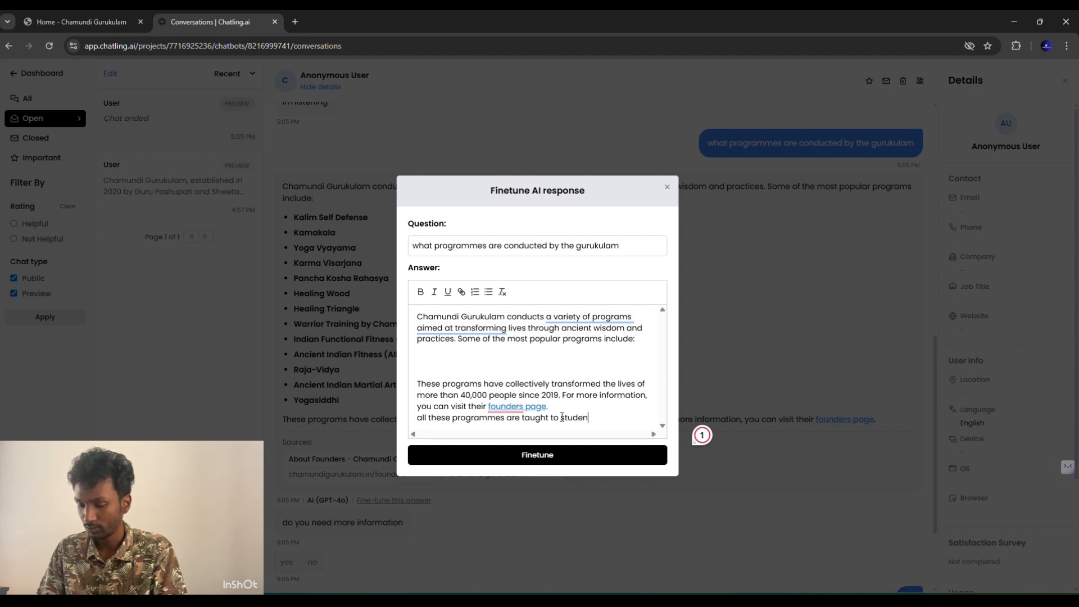
type("ts who ")
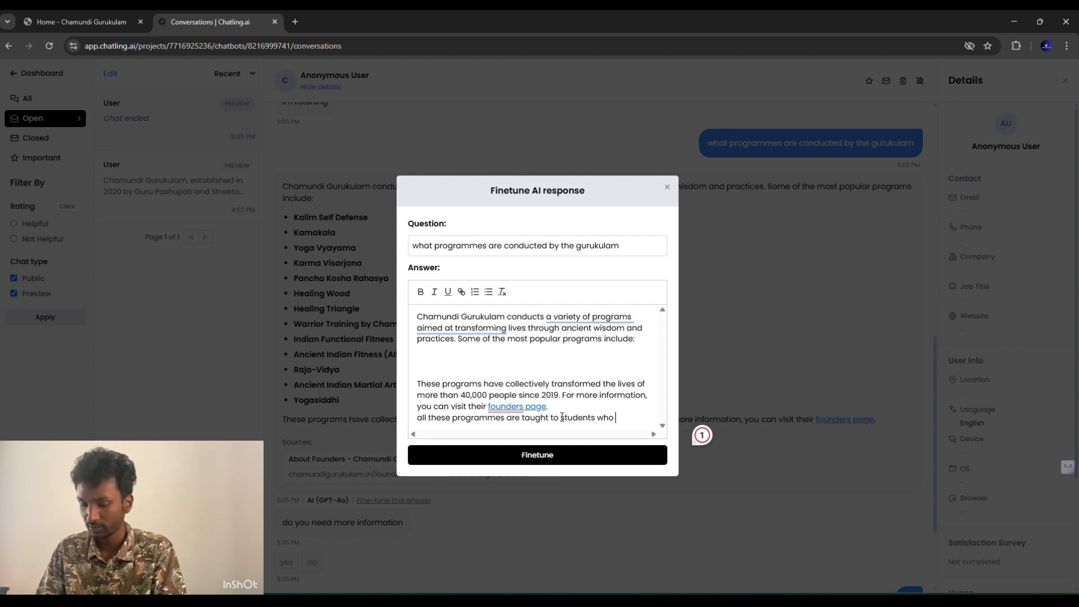
type("have com")
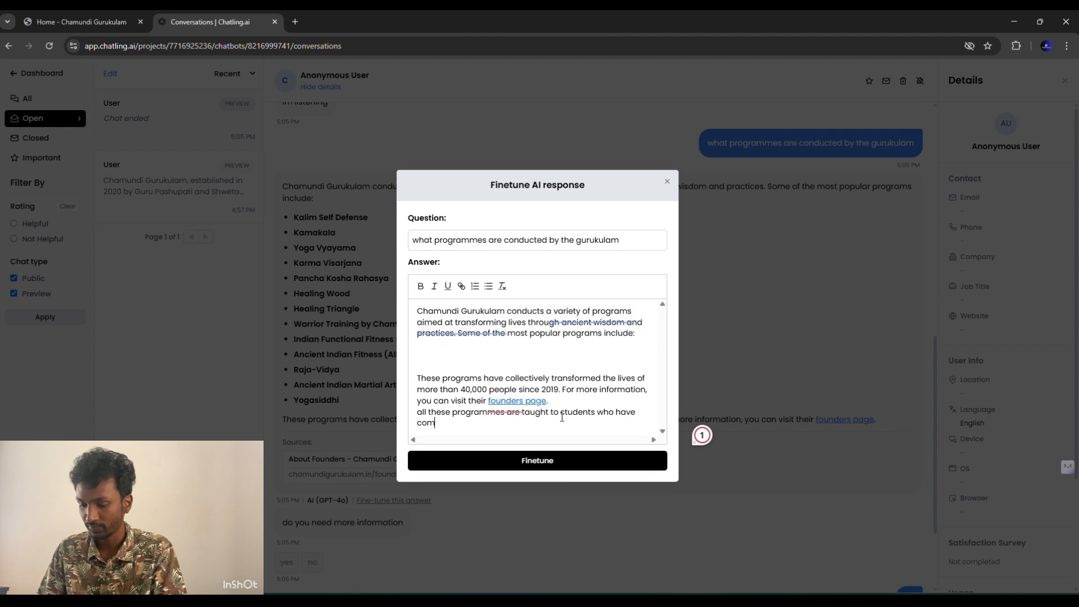
type("pleted dev")
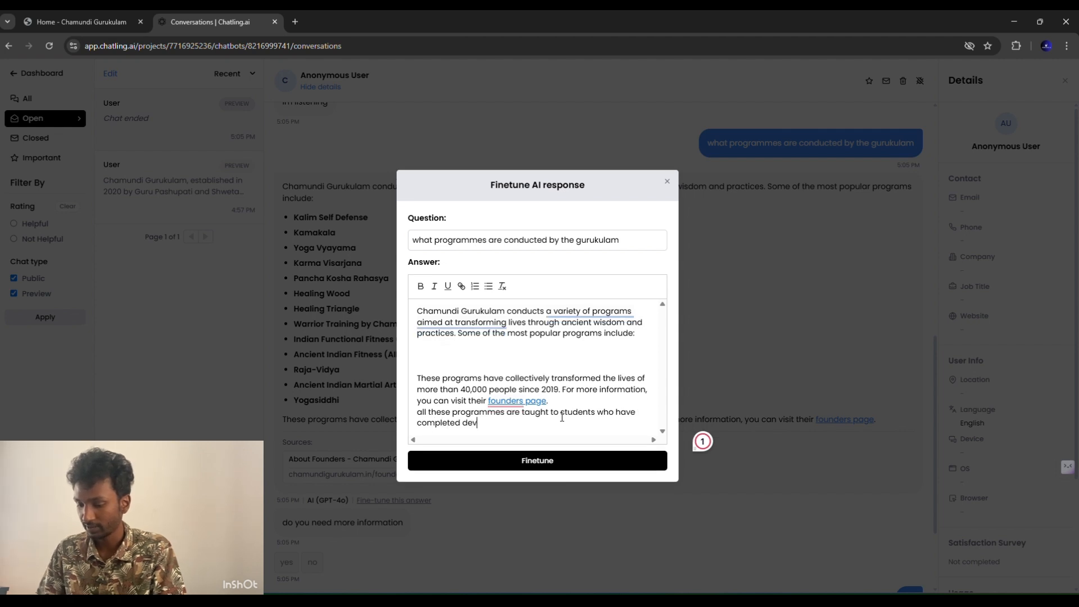
type("i spo")
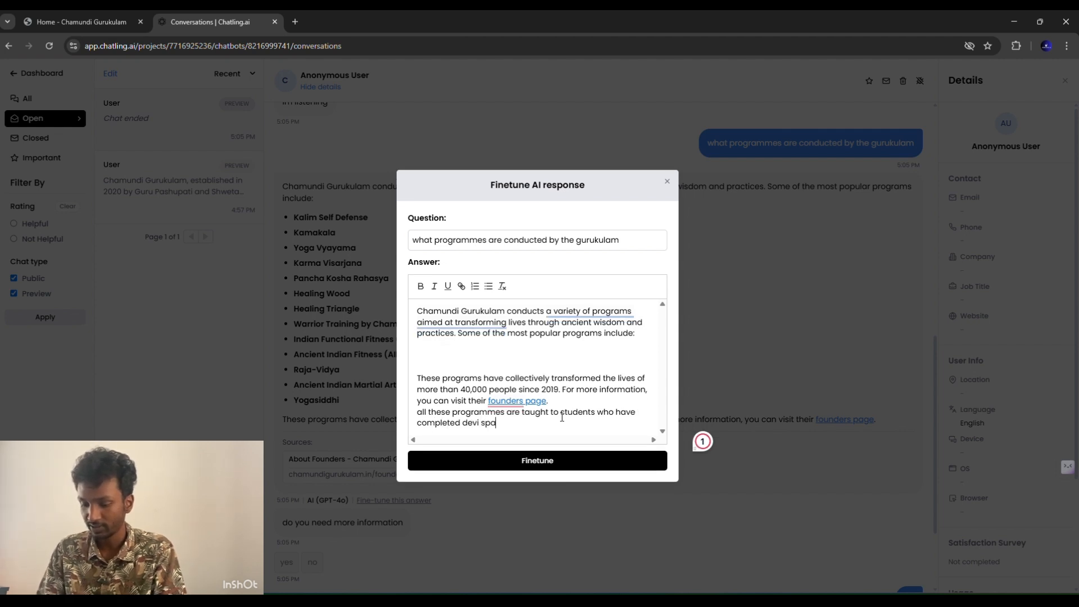
type("rsha pr")
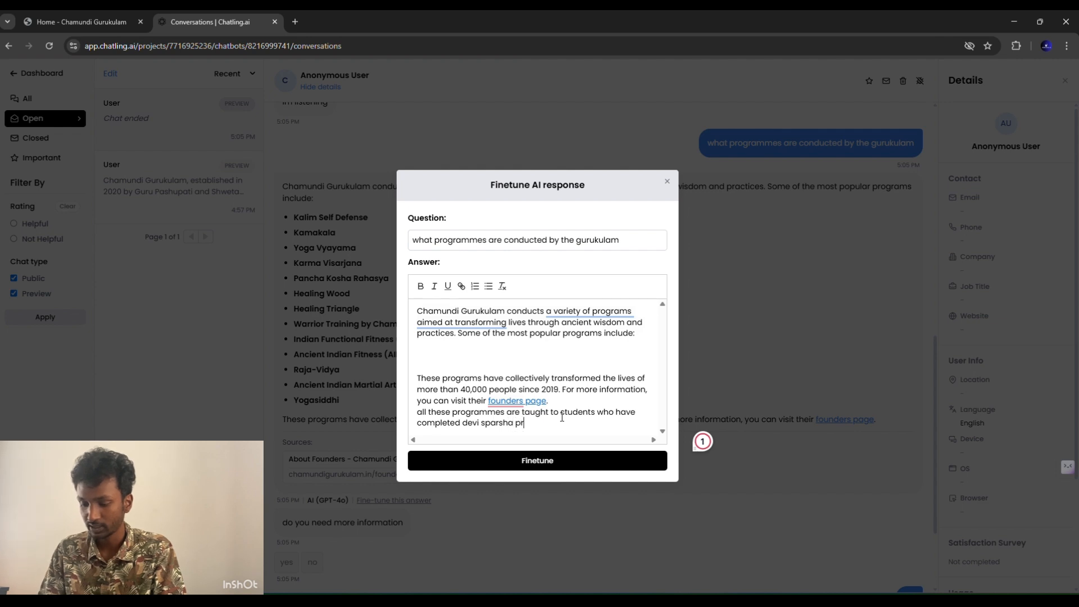
type("ogramme")
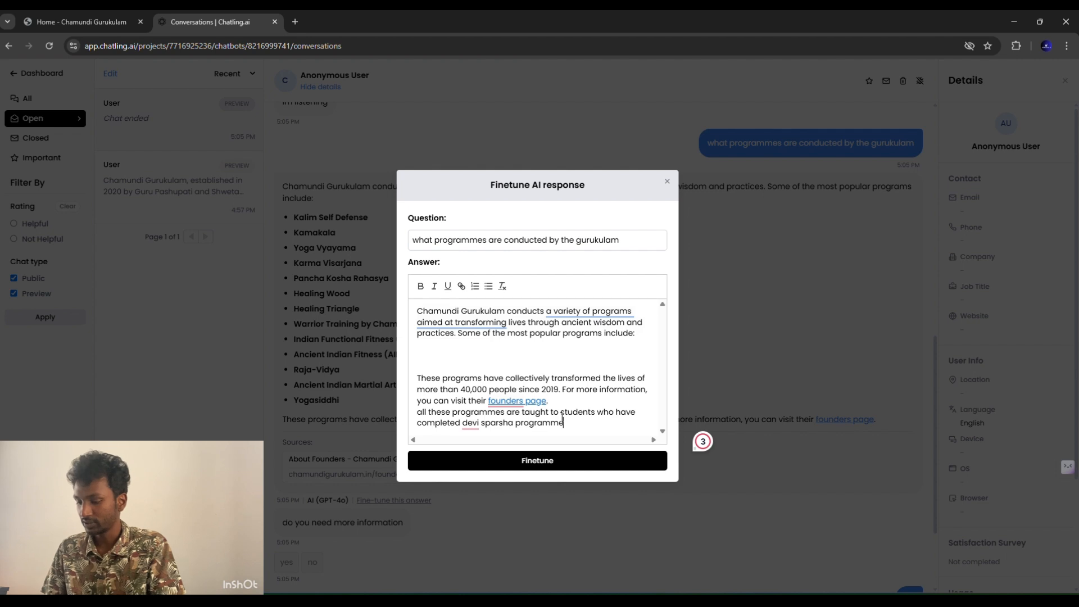
type(".")
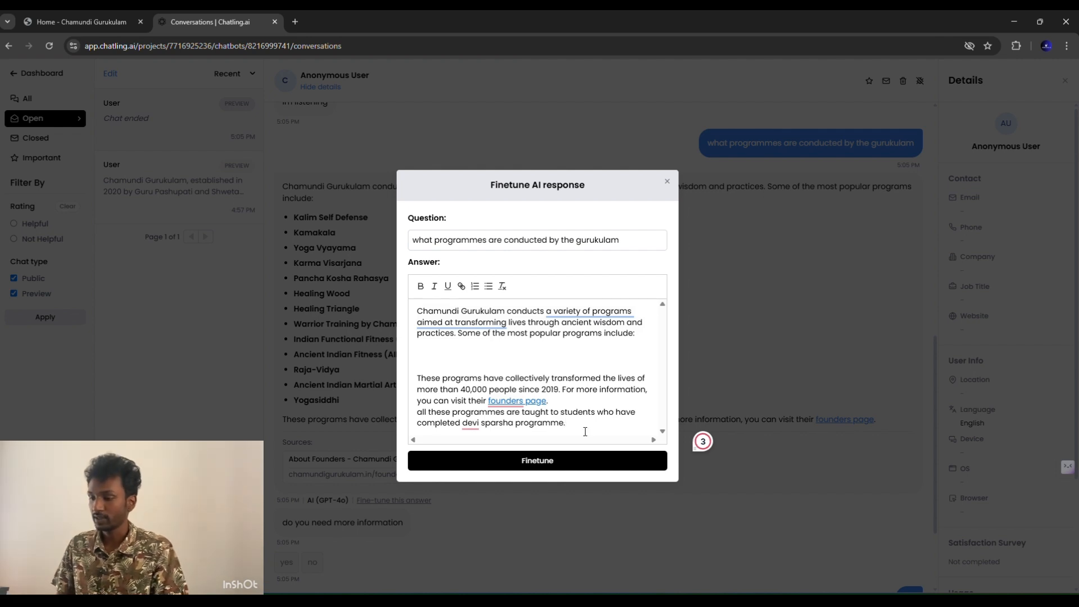
left_click(570, 466)
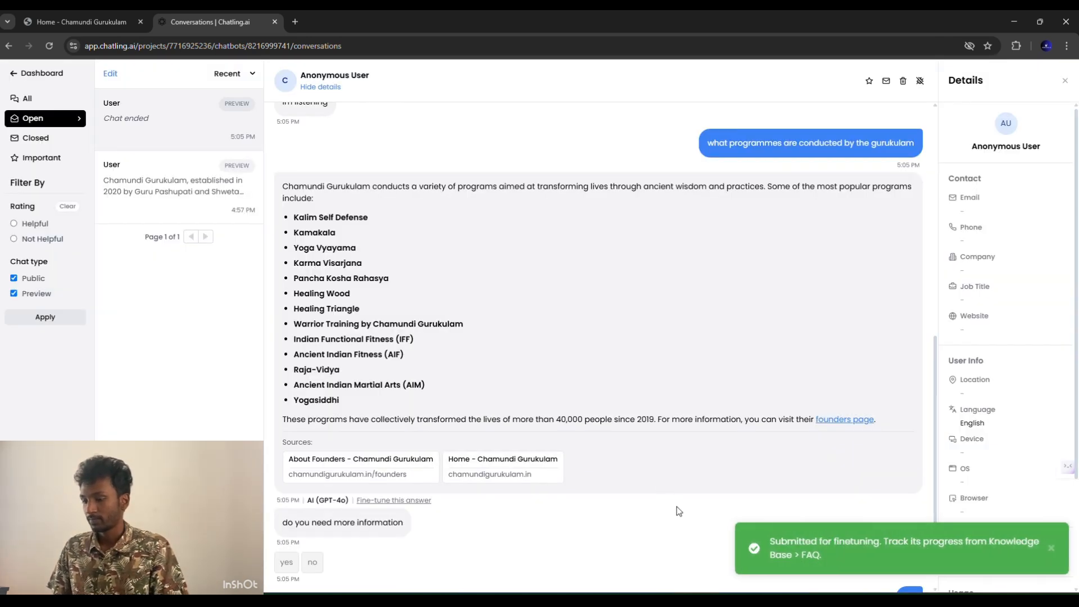
Return to the dashboard, open the website widget integration and copy the Floating Chat embed code
scroll(664, 482, "down", 1)
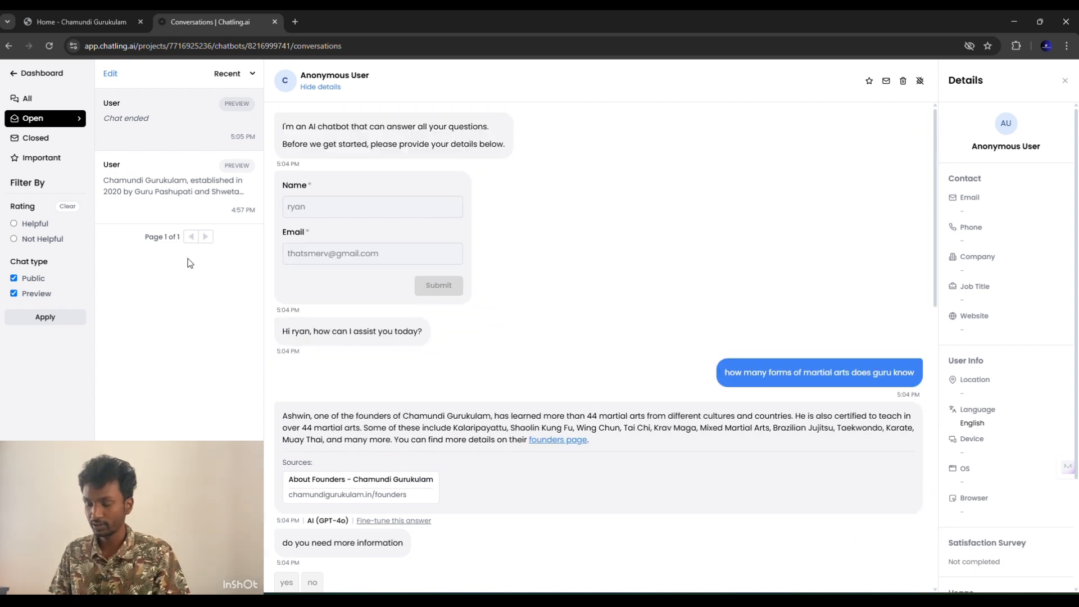
left_click(14, 75)
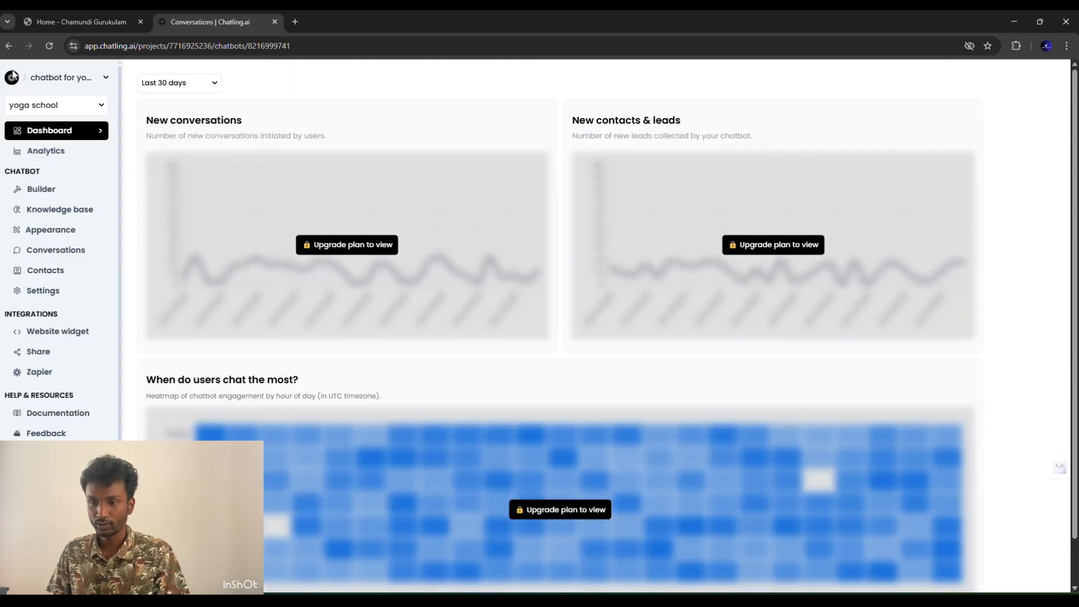
left_click(52, 331)
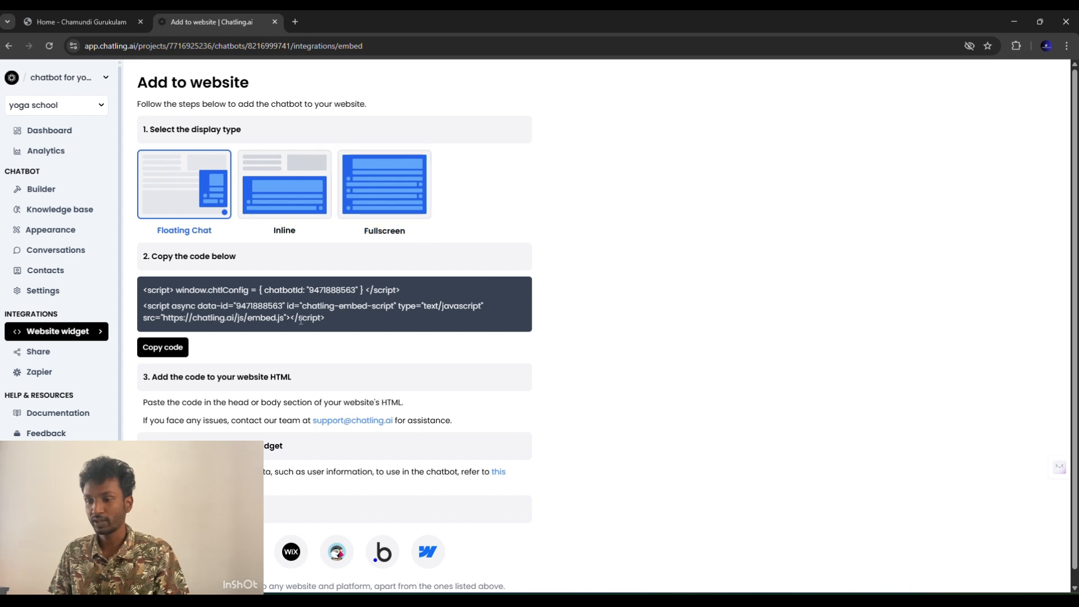
left_click(168, 348)
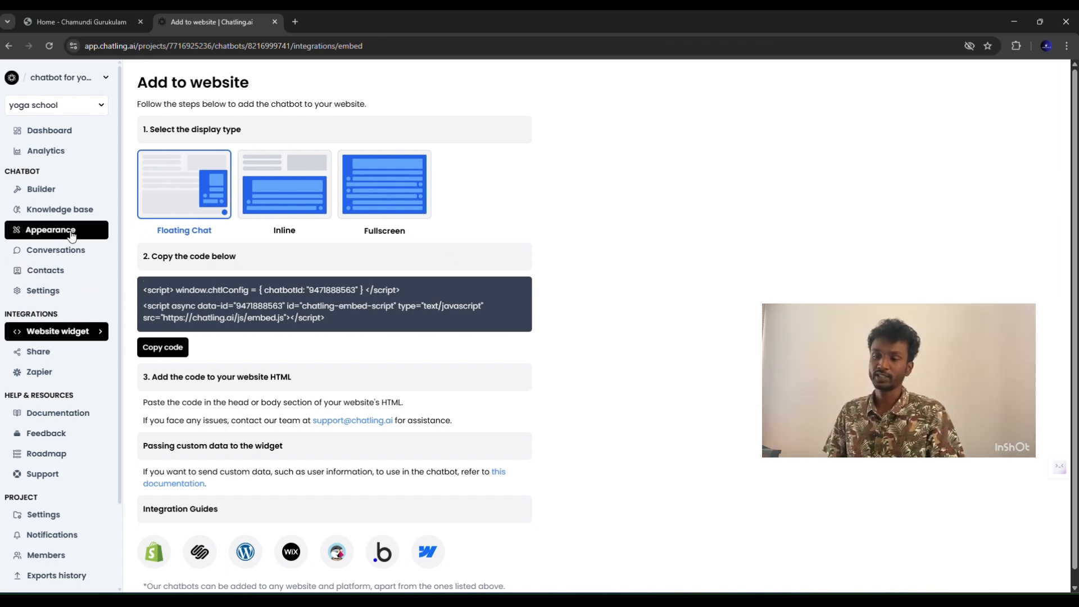
Reopen the list of chatbot conversations
left_click(67, 250)
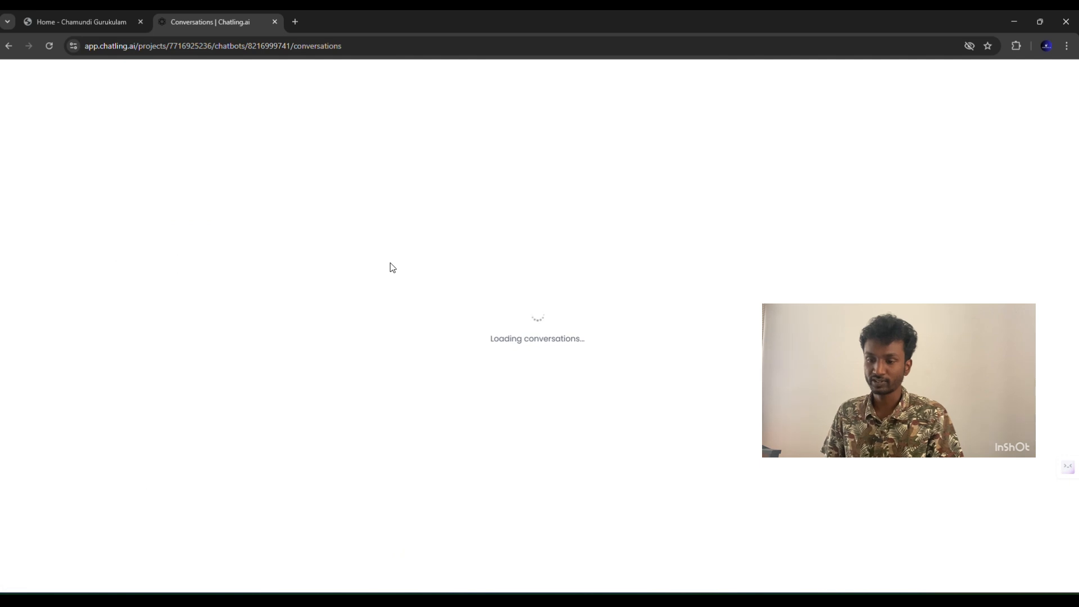